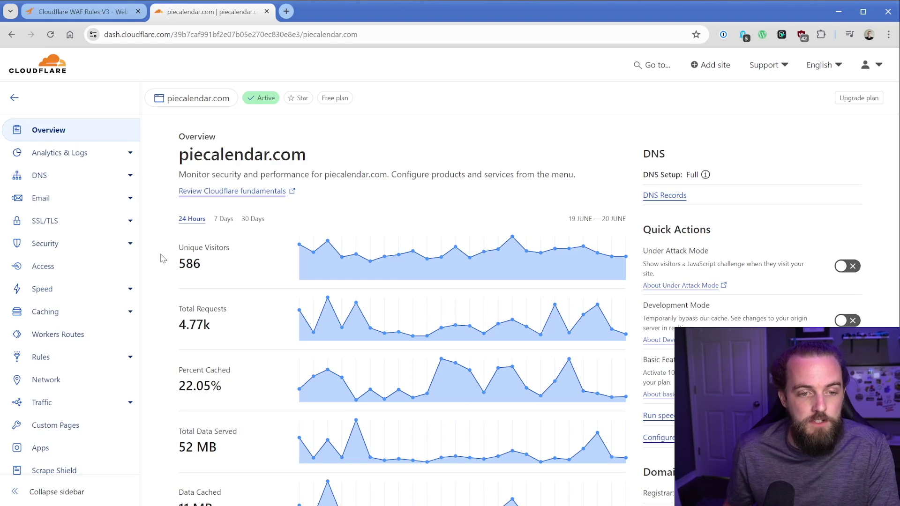
# - Open a blank rule form under Security > WAF > Custom rules for piecalendar.com
pyautogui.click(125, 249)
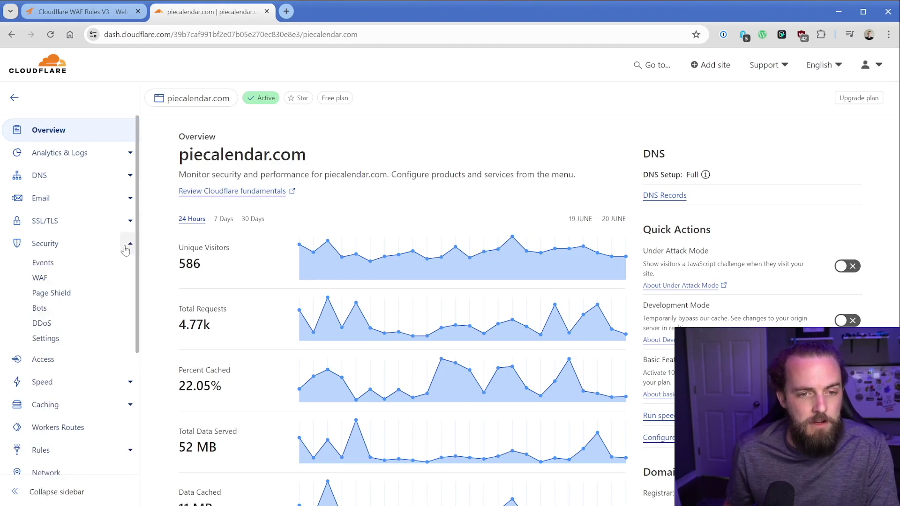
pyautogui.click(40, 279)
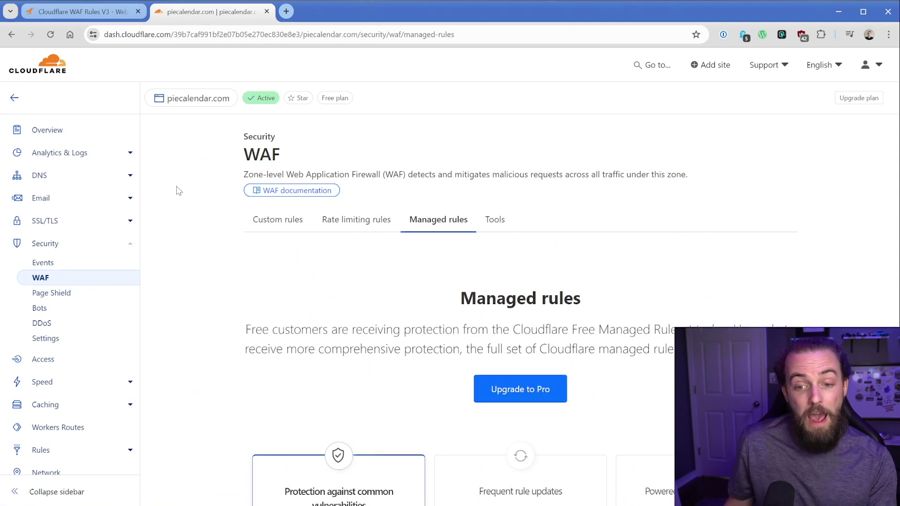
pyautogui.click(278, 221)
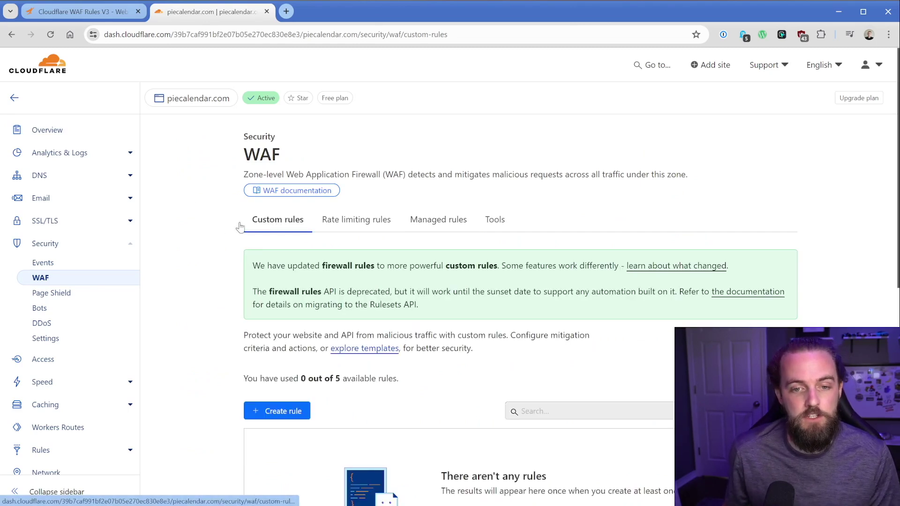
pyautogui.scroll(-2, 218, 233)
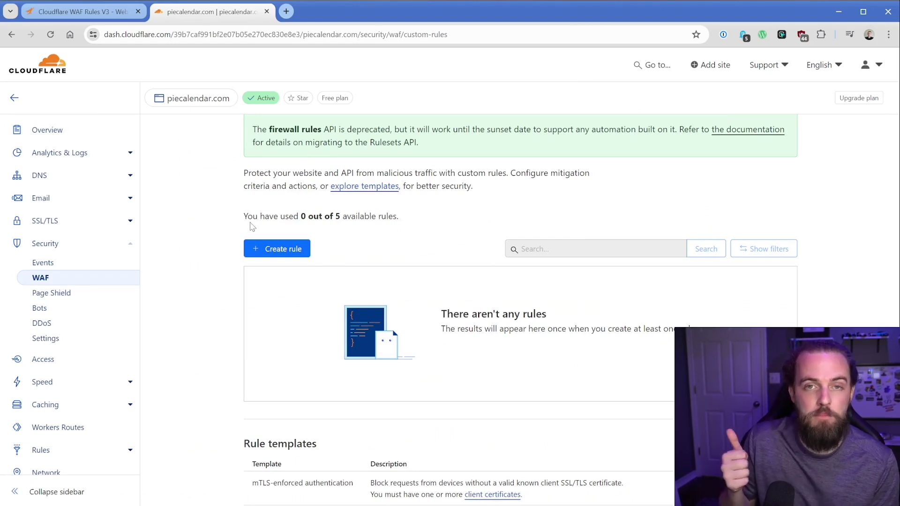
pyautogui.click(274, 248)
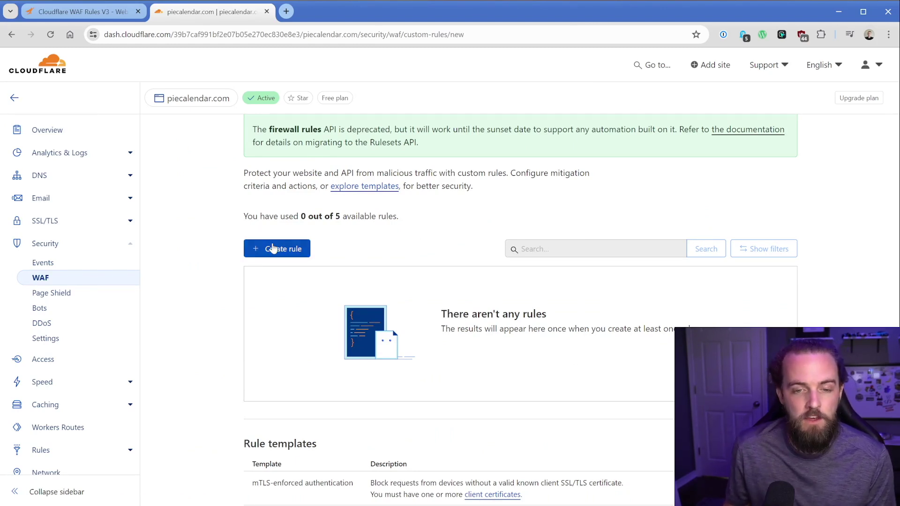
pyautogui.scroll(-3, 216, 251)
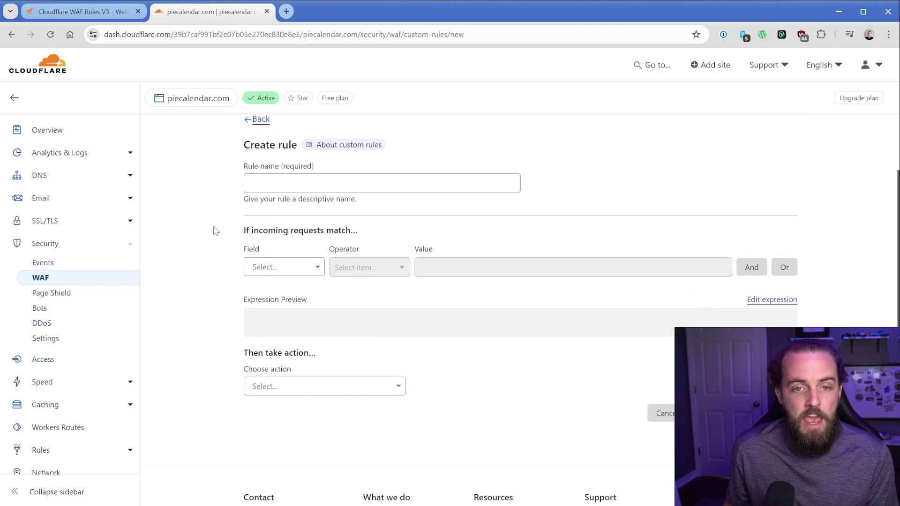
# - View and close the Allow Good Bots screenshot in the Web Agency Hero article
pyautogui.hotkey('ctrl', 'shift', 'Tab')
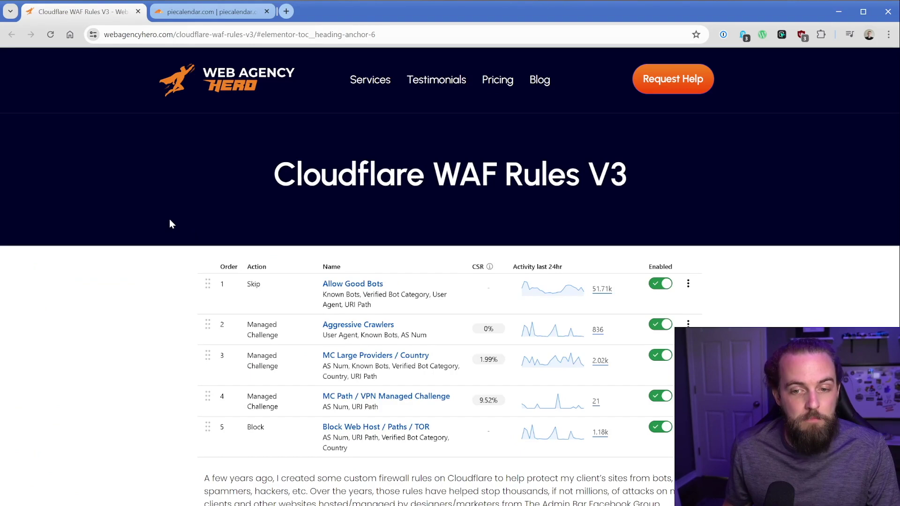
pyautogui.scroll(-1, 169, 221)
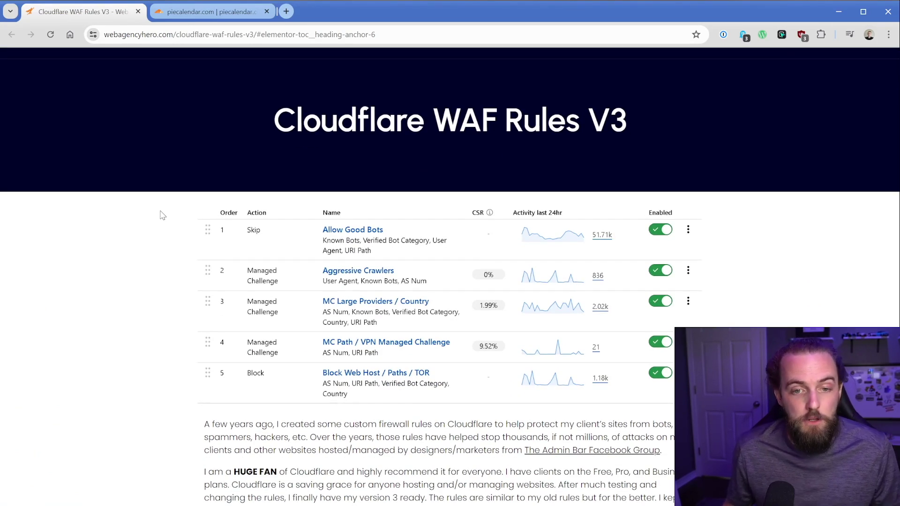
pyautogui.scroll(-2, 163, 225)
pyautogui.scroll(-2, 171, 264)
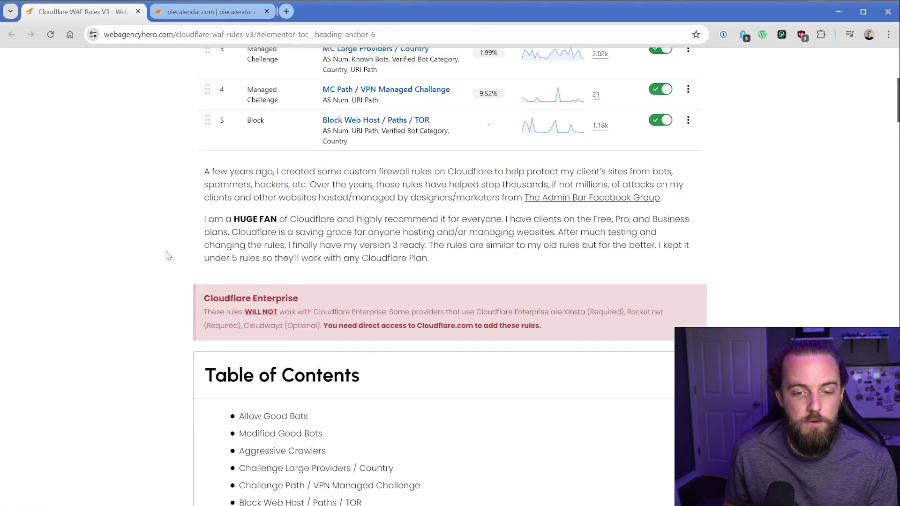
pyautogui.scroll(-1, 167, 253)
pyautogui.scroll(-2, 167, 251)
pyautogui.scroll(-3, 166, 251)
pyautogui.scroll(-2, 166, 251)
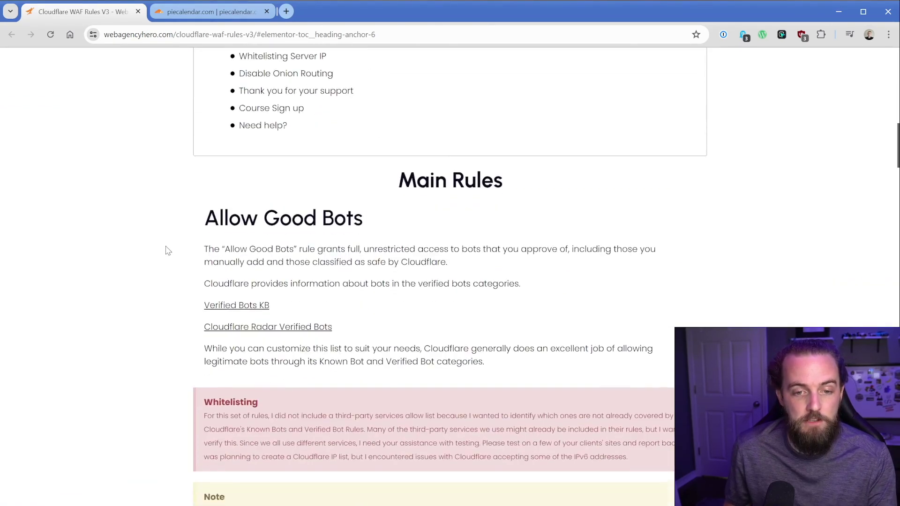
pyautogui.scroll(-2, 167, 251)
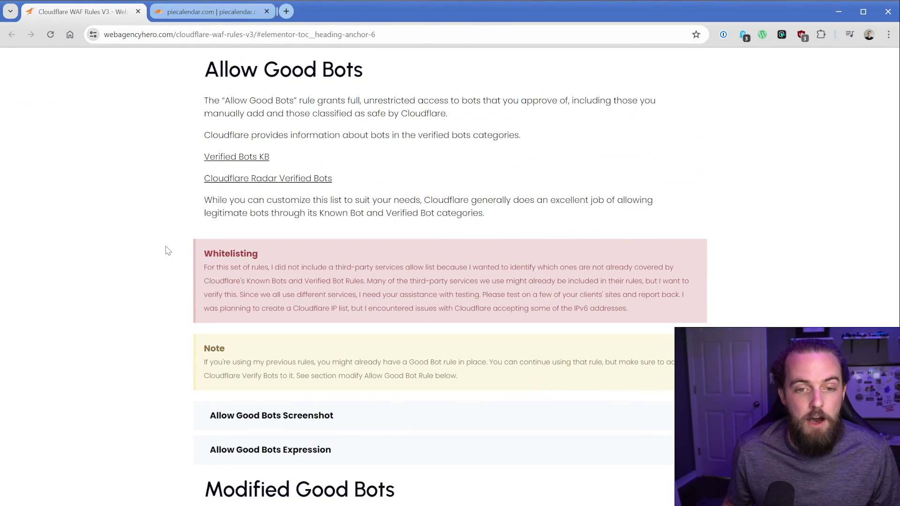
pyautogui.scroll(-2, 176, 252)
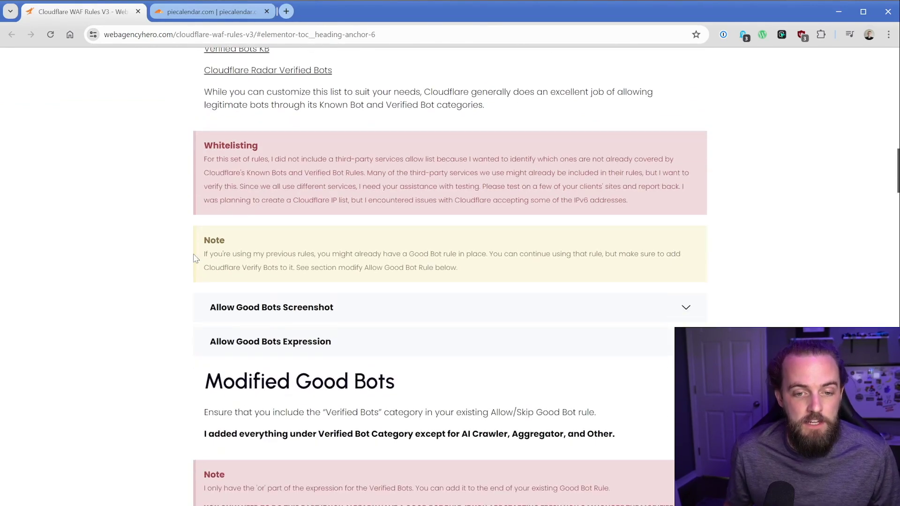
pyautogui.click(268, 303)
pyautogui.scroll(-3, 173, 288)
pyautogui.scroll(-3, 174, 276)
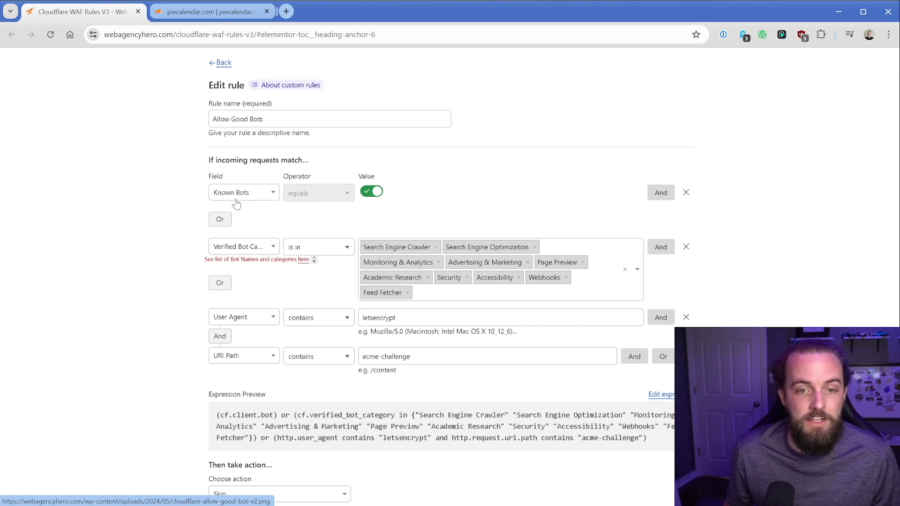
pyautogui.scroll(1, 165, 279)
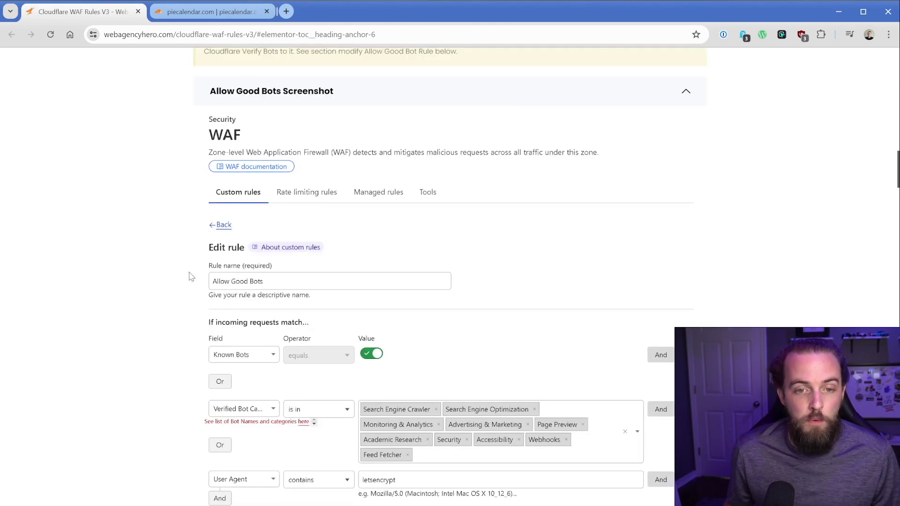
pyautogui.scroll(2, 191, 275)
pyautogui.click(310, 145)
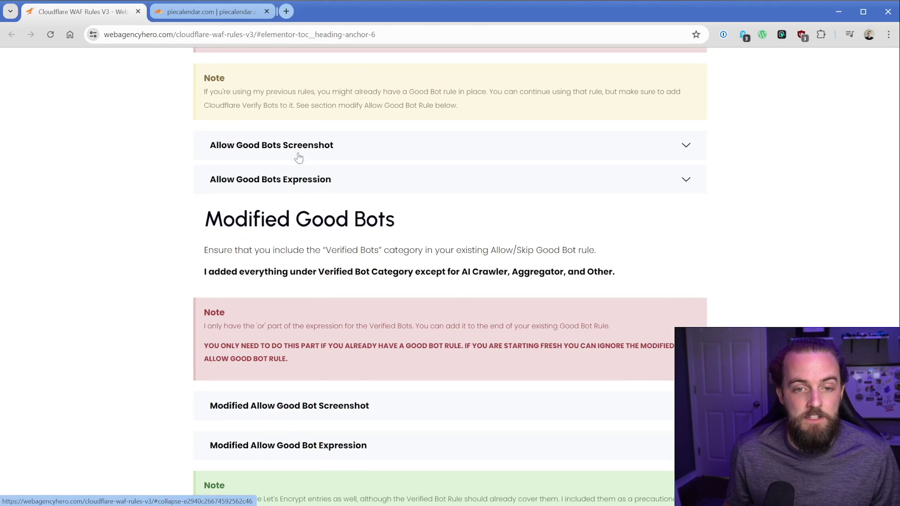
# - Copy the Allow Good Bots expression code and go back to the Cloudflare rule form
pyautogui.click(267, 184)
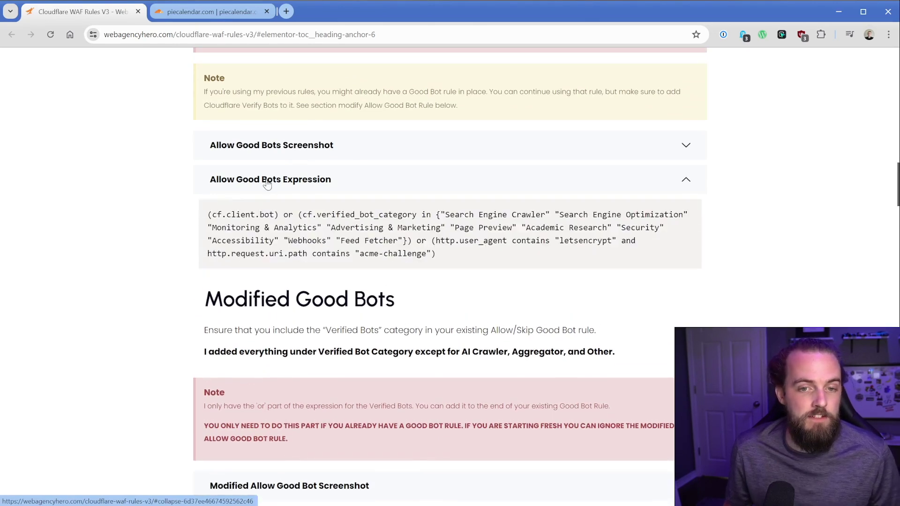
pyautogui.tripleClick(300, 214)
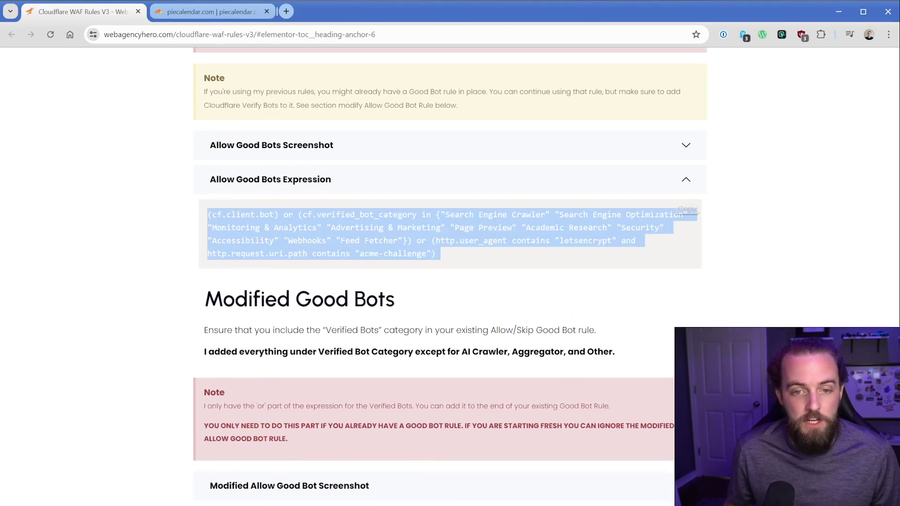
pyautogui.rightClick(309, 223)
pyautogui.click(332, 230)
pyautogui.click(163, 194)
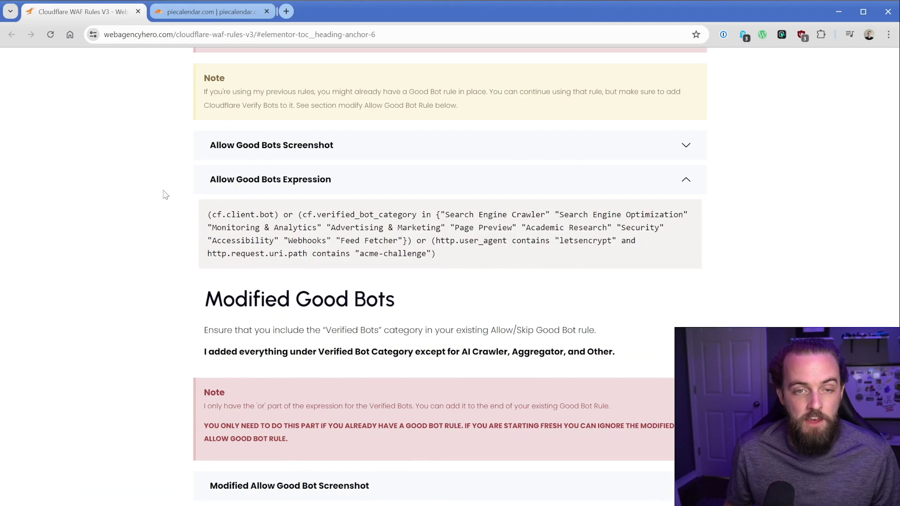
pyautogui.click(217, 13)
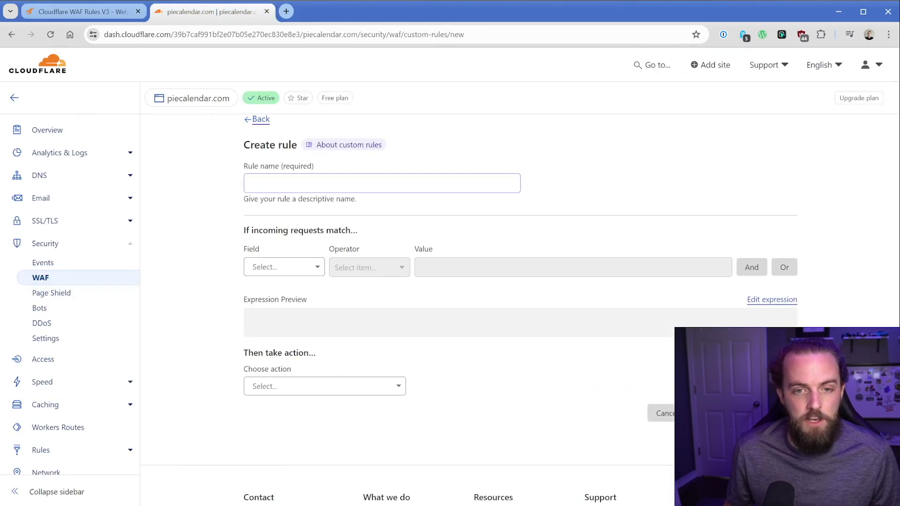
# - Name the new rule 'Allow Good Bots'
pyautogui.click(247, 189)
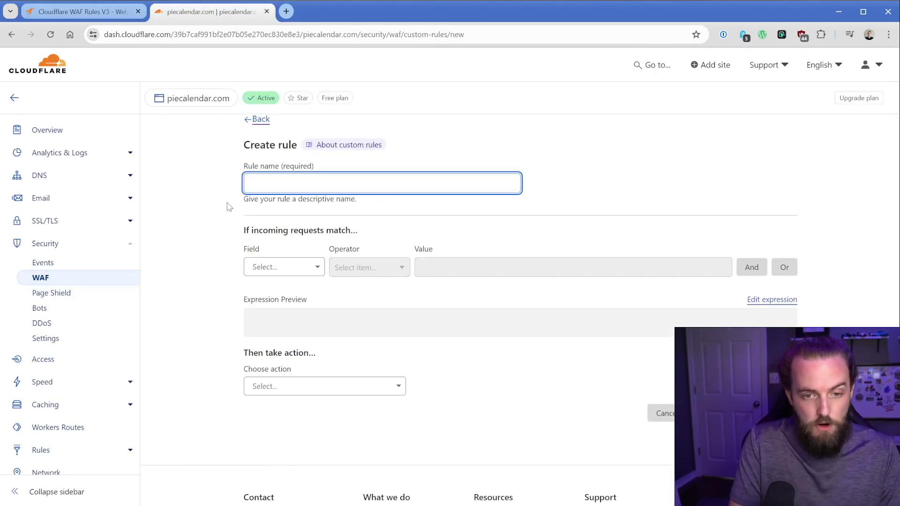
pyautogui.write('Good Bots')
pyautogui.press('Home')
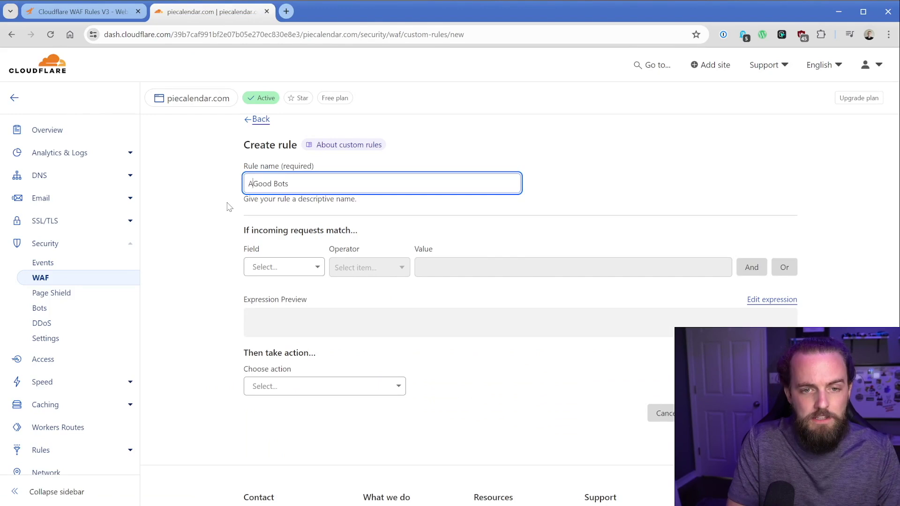
pyautogui.write('Allow')
pyautogui.click(227, 207)
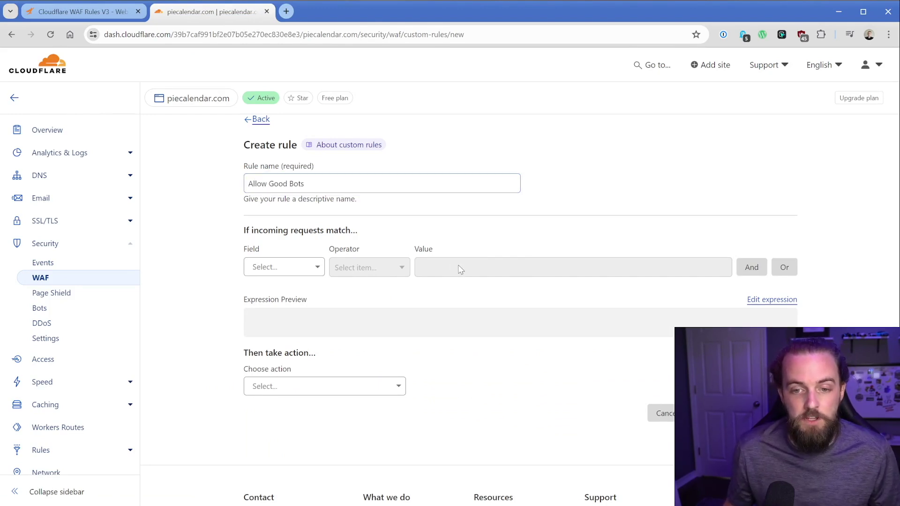
# - Fill the rule's conditions with the pasted Allow Good Bots expression
pyautogui.click(772, 300)
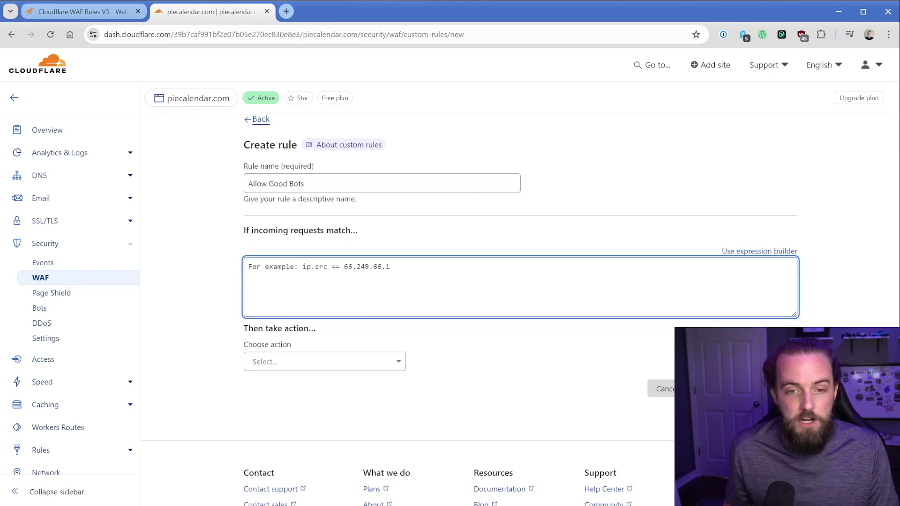
pyautogui.hotkey('ctrl', 'v')
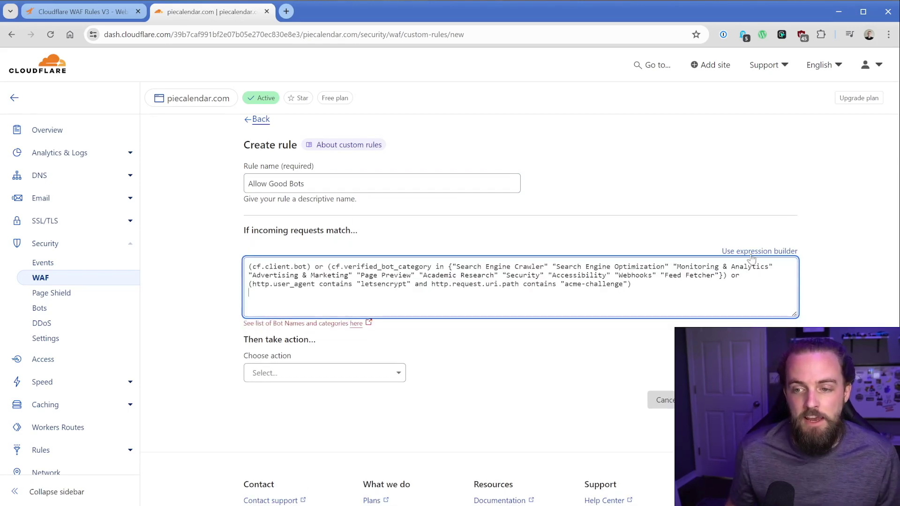
pyautogui.click(754, 252)
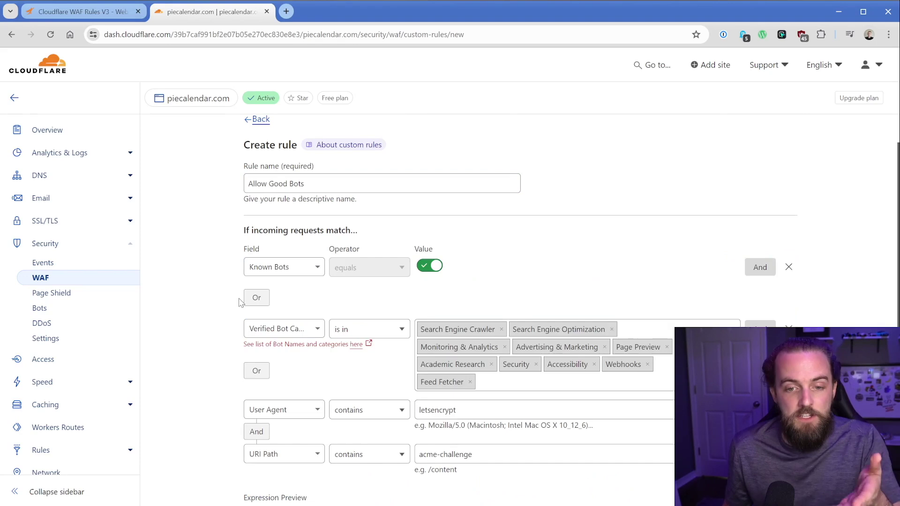
pyautogui.scroll(-1, 222, 288)
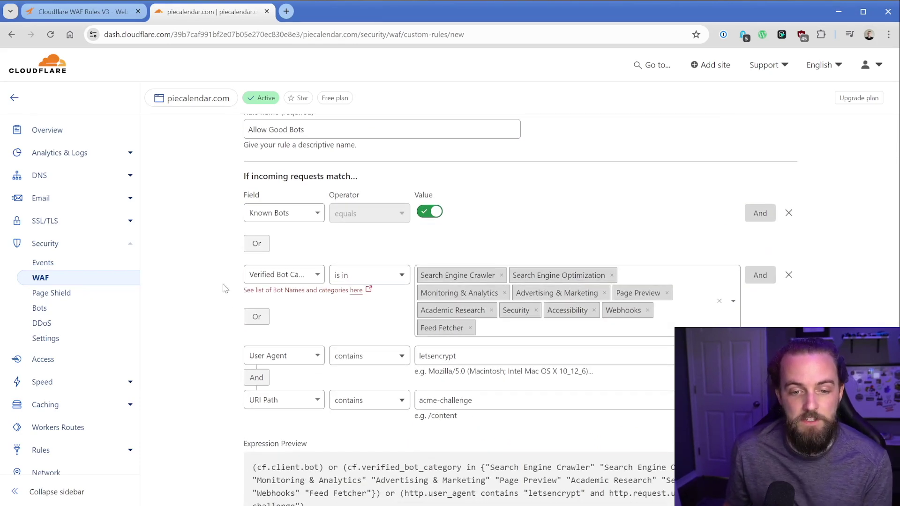
pyautogui.scroll(-3, 220, 288)
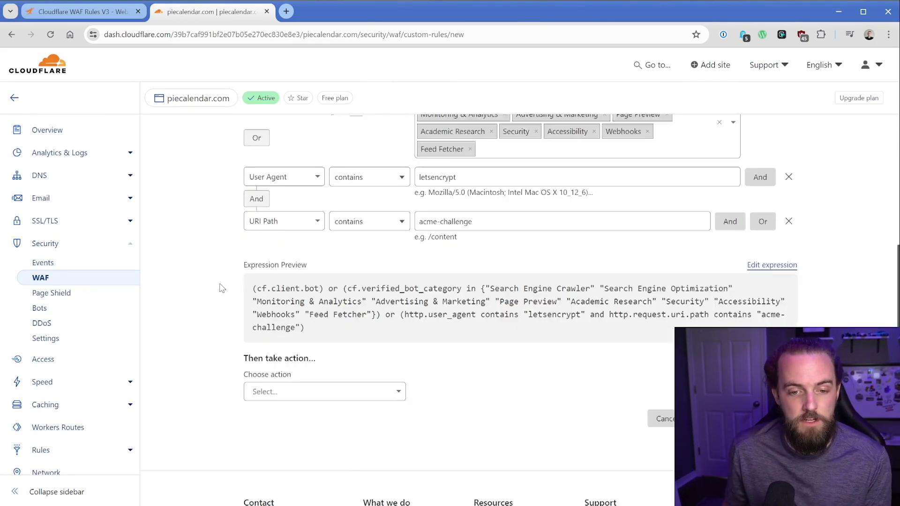
pyautogui.scroll(-2, 220, 289)
# - Set the action to Skip for all components, including rate limiting, managed rules and Super Bot Fight Mode
pyautogui.click(322, 302)
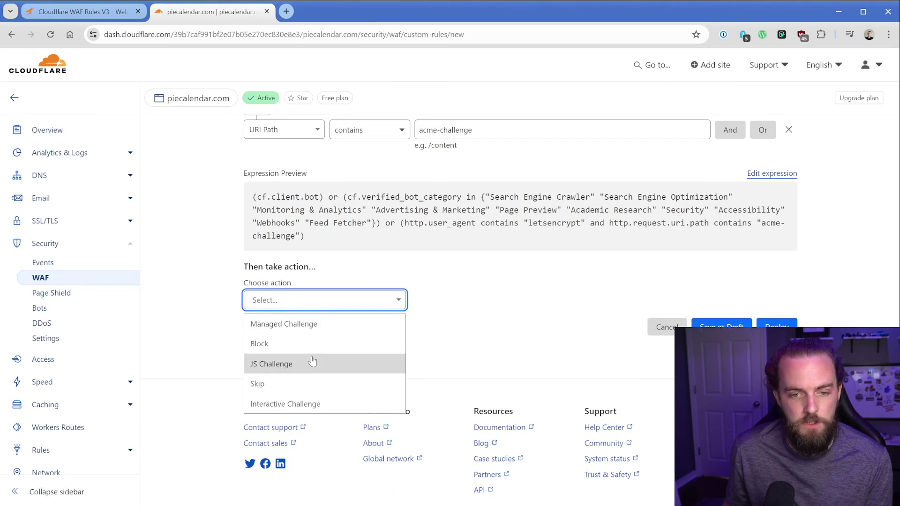
pyautogui.click(291, 384)
pyautogui.scroll(-2, 206, 310)
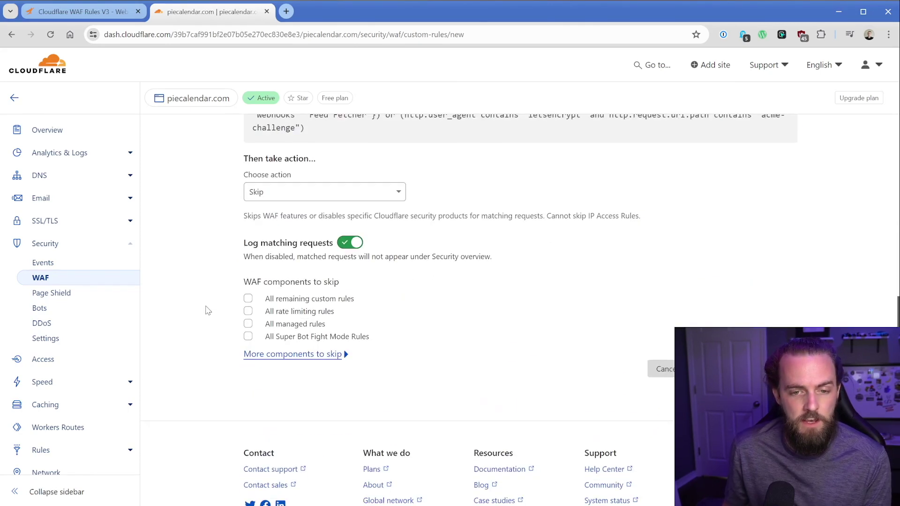
pyautogui.click(285, 354)
pyautogui.click(282, 301)
pyautogui.click(284, 324)
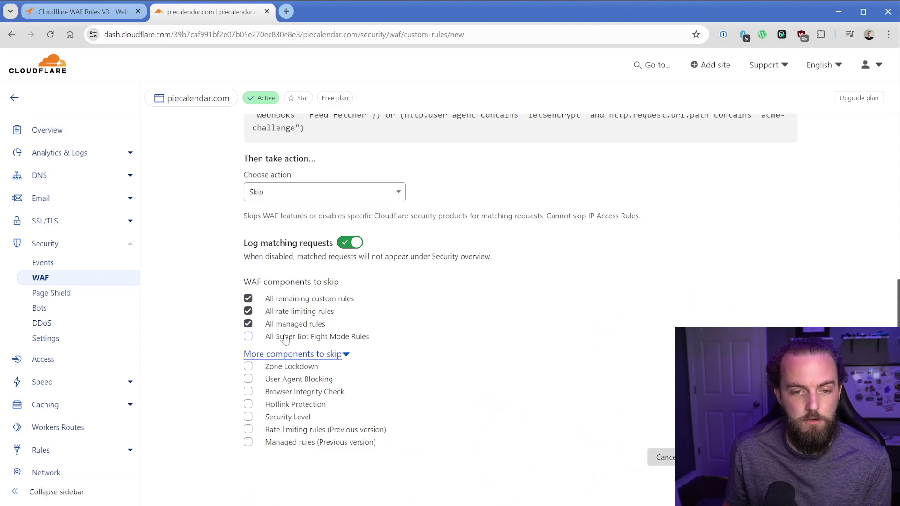
pyautogui.click(281, 367)
pyautogui.click(283, 392)
pyautogui.click(284, 417)
pyautogui.click(284, 429)
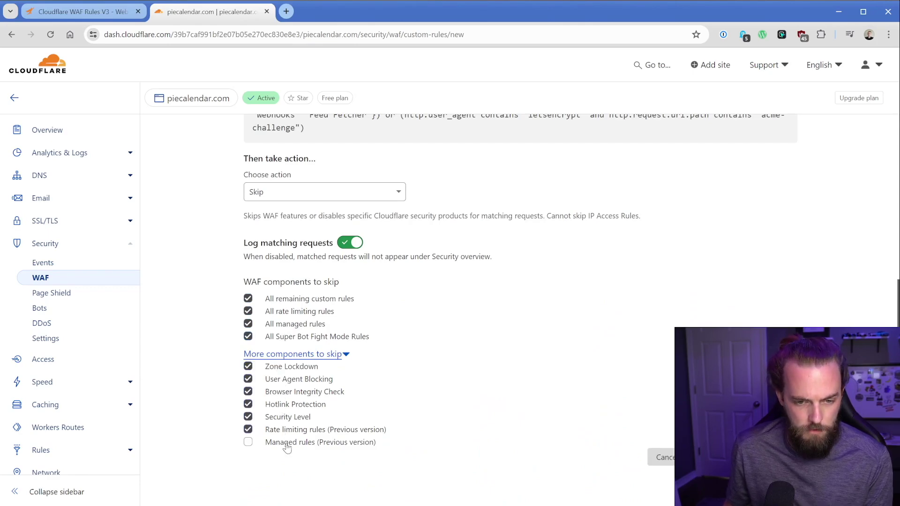
pyautogui.scroll(1, 478, 421)
pyautogui.scroll(2, 479, 422)
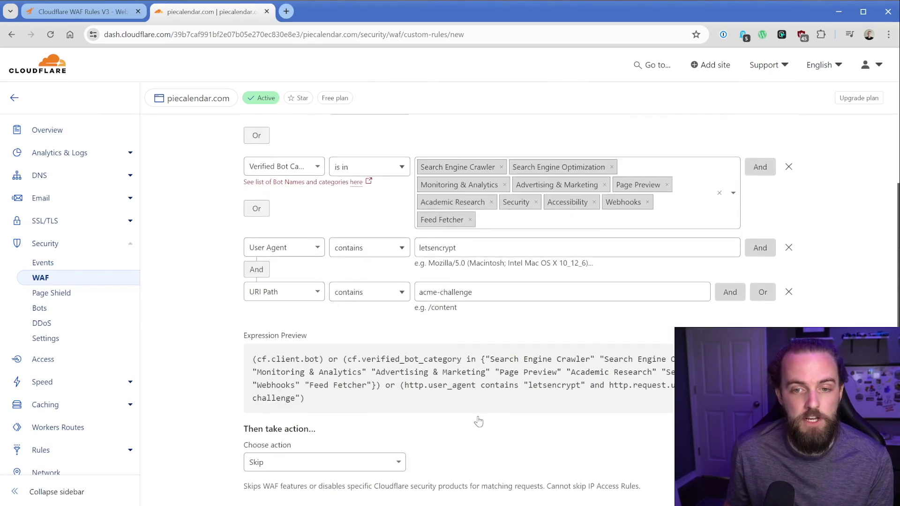
pyautogui.scroll(1, 477, 421)
pyautogui.scroll(1, 475, 419)
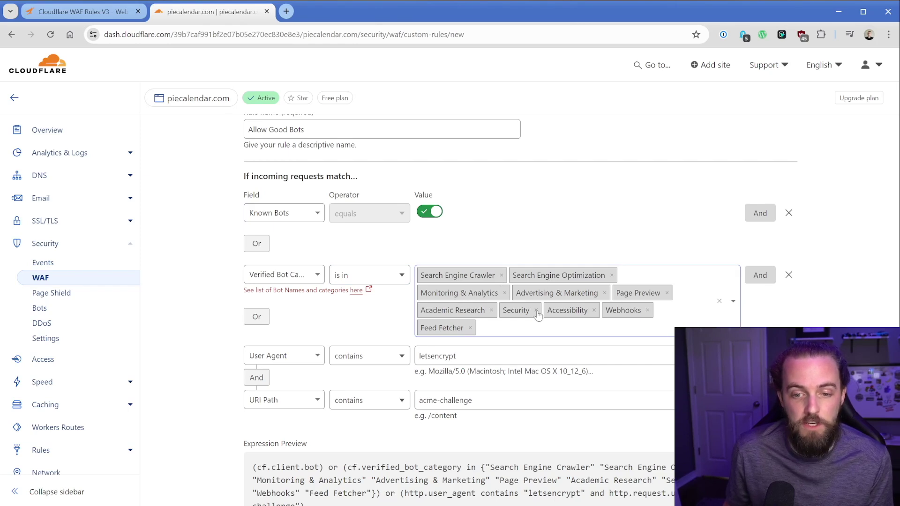
# - Check the letsencrypt user agent value, leaving it unchanged
pyautogui.click(457, 356)
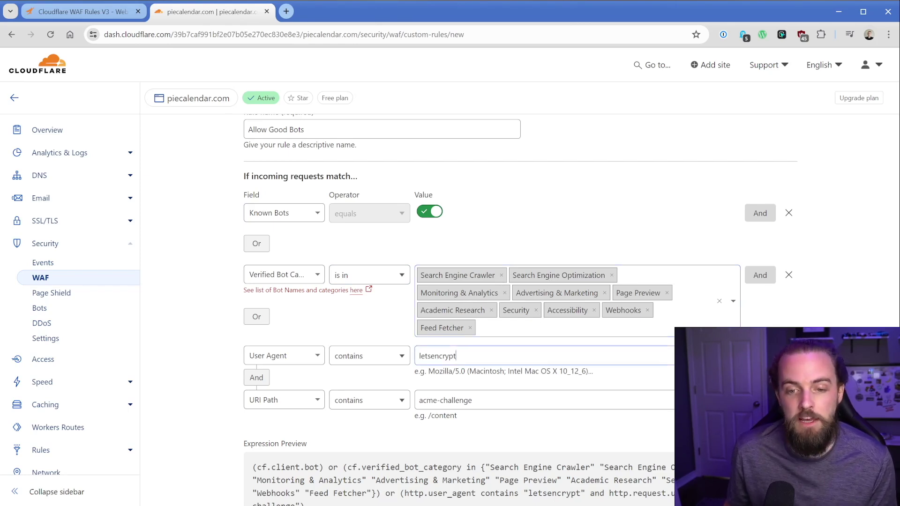
pyautogui.hotkey('ctrl', 'a')
pyautogui.click(217, 266)
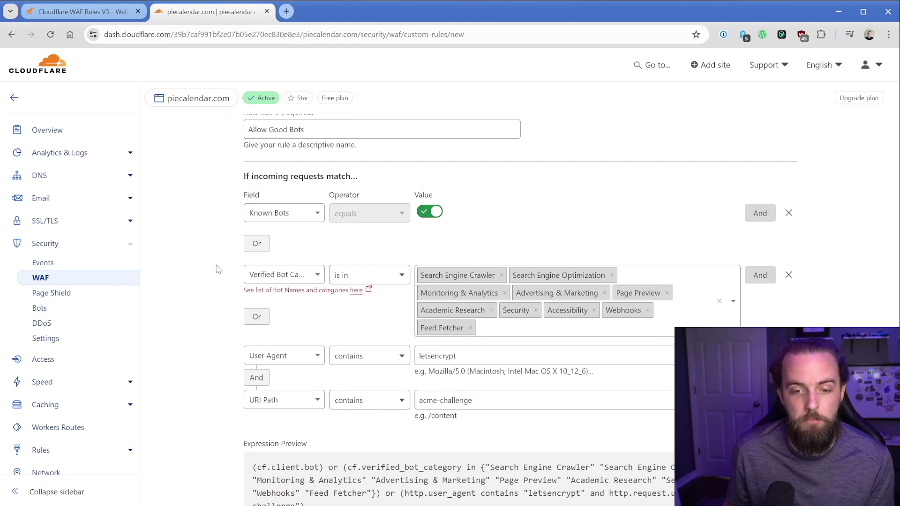
pyautogui.scroll(-4, 216, 269)
pyautogui.scroll(-2, 229, 279)
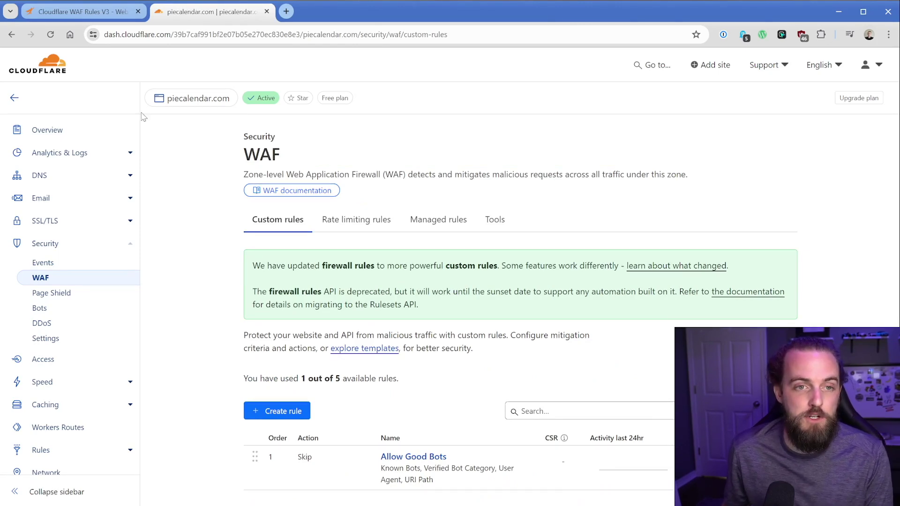
# - Glance at the WAF rules guide, then start another blank custom rule for piecalendar.com
pyautogui.click(103, 16)
pyautogui.scroll(-1, 164, 253)
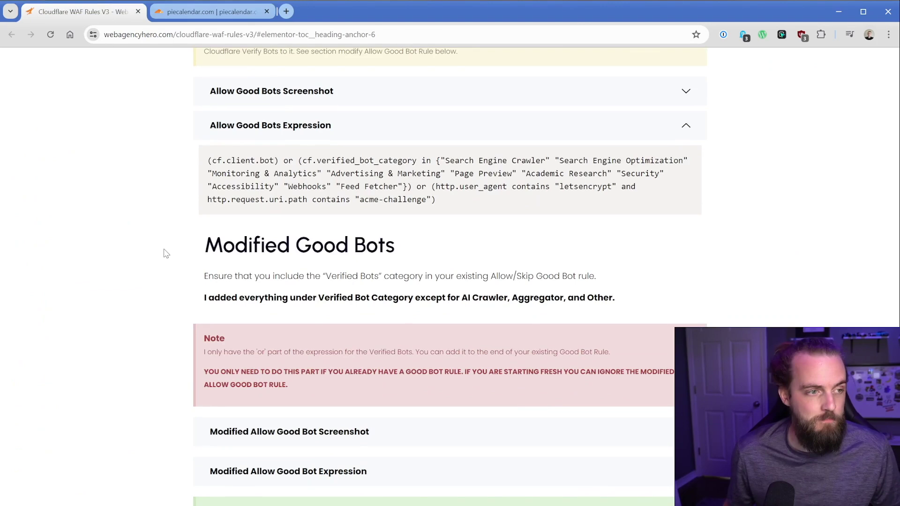
pyautogui.hotkey('ctrl', 'Tab')
pyautogui.scroll(-2, 223, 238)
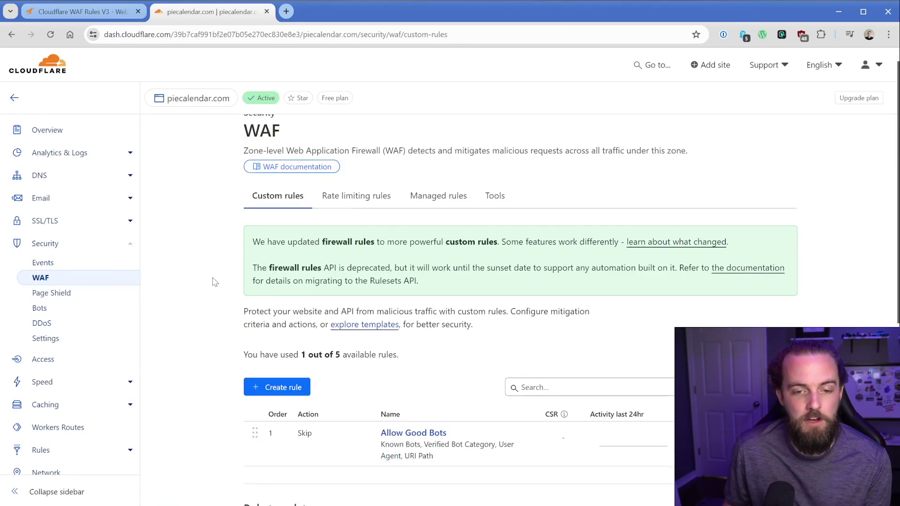
pyautogui.click(276, 302)
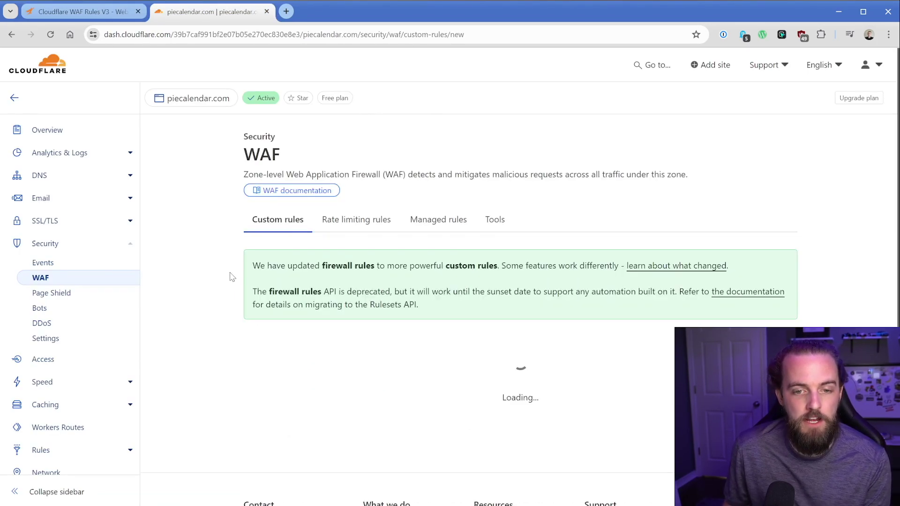
# - View and close the Aggressive Crawlers example screenshot in the guide
pyautogui.click(91, 11)
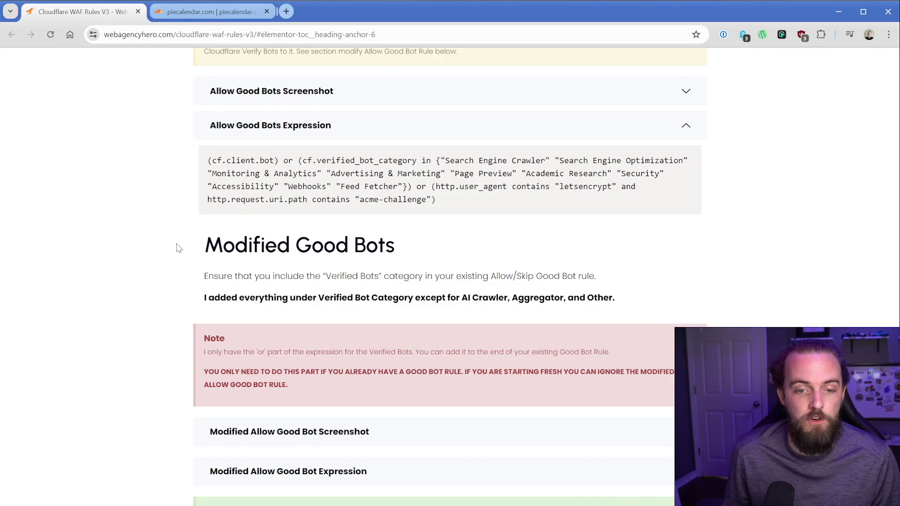
pyautogui.scroll(-3, 176, 249)
pyautogui.scroll(-2, 171, 247)
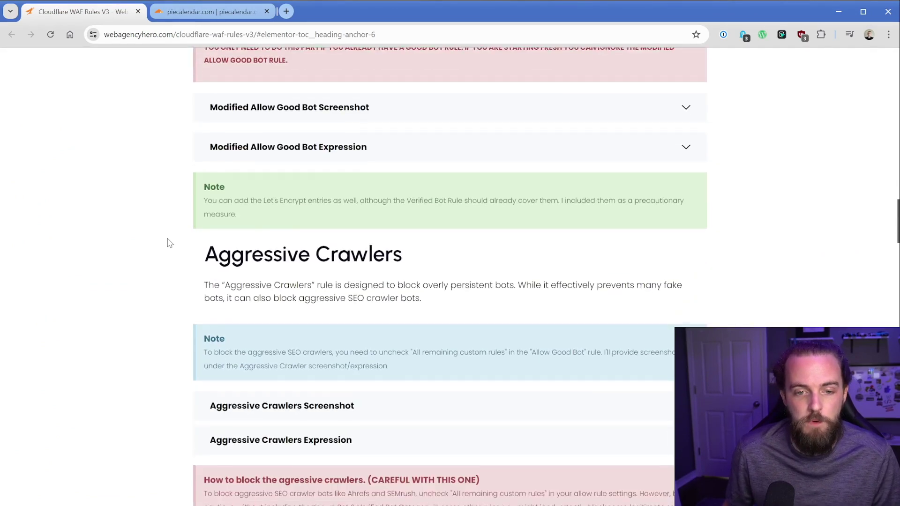
pyautogui.scroll(-2, 171, 243)
pyautogui.scroll(-1, 170, 230)
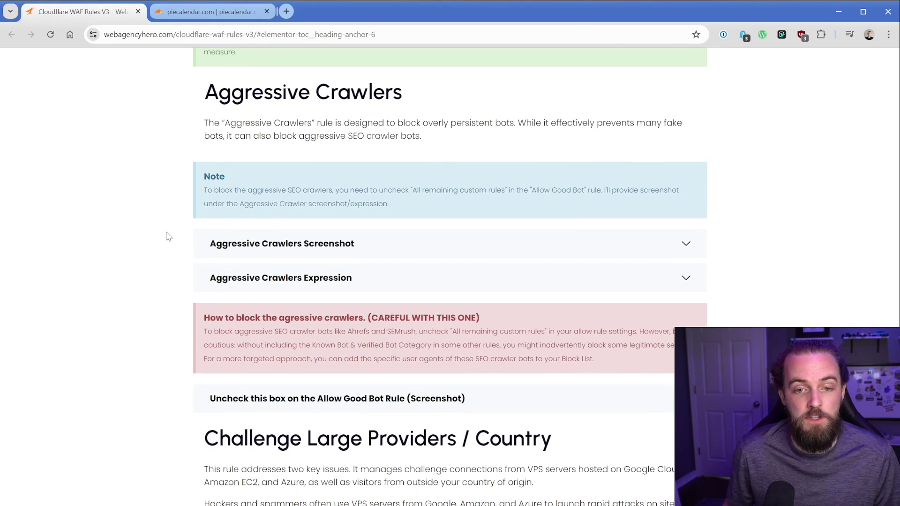
pyautogui.click(259, 246)
pyautogui.scroll(-2, 156, 269)
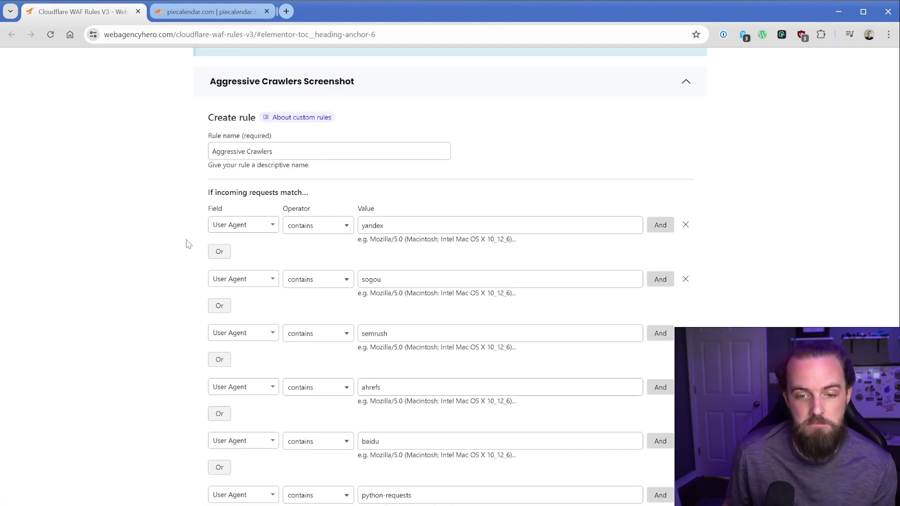
pyautogui.scroll(-1, 182, 246)
pyautogui.scroll(-2, 362, 336)
pyautogui.scroll(-2, 361, 335)
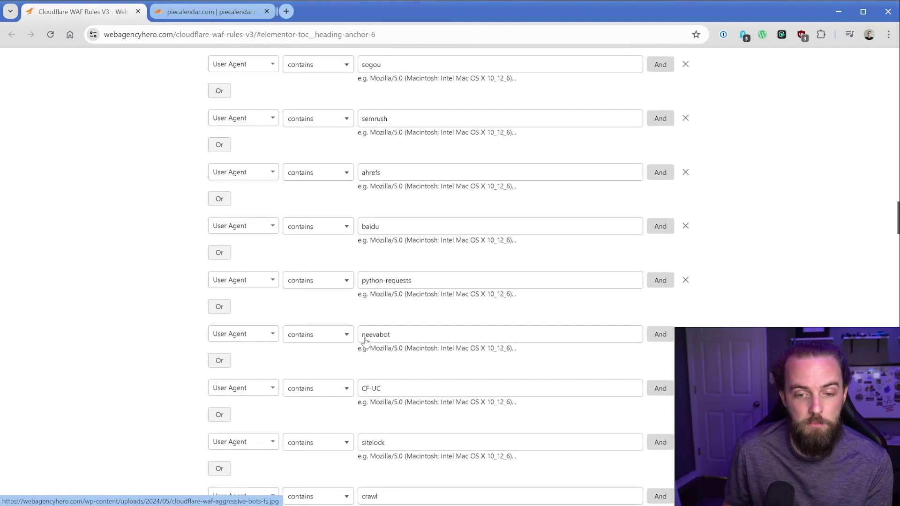
pyautogui.scroll(-1, 373, 343)
pyautogui.scroll(-1, 373, 344)
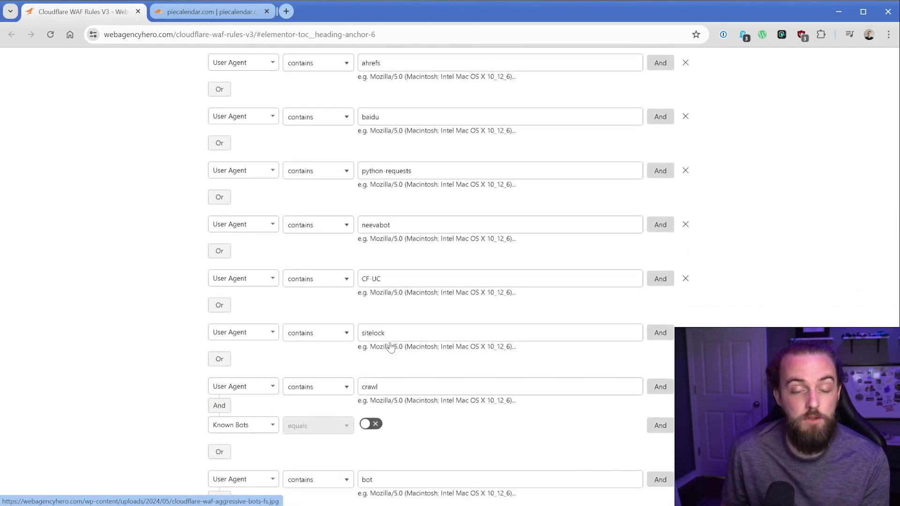
pyautogui.scroll(5, 391, 347)
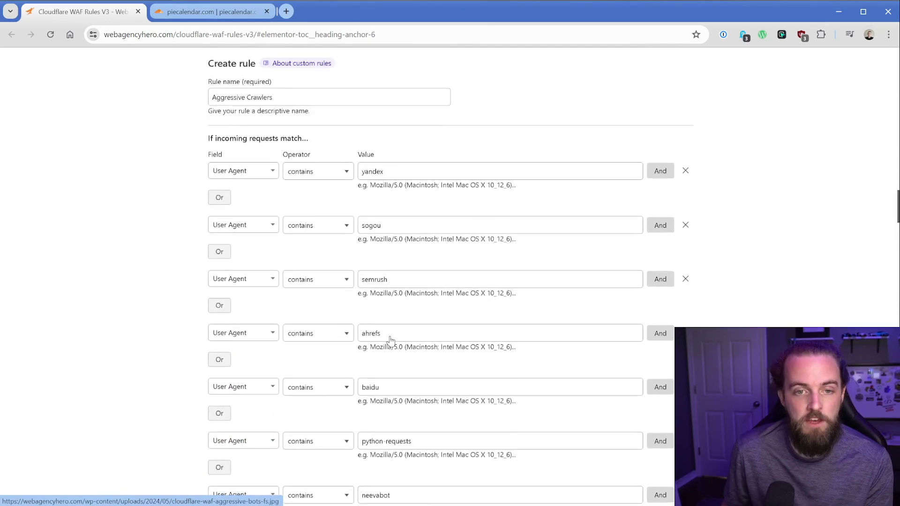
pyautogui.scroll(3, 375, 336)
pyautogui.click(315, 190)
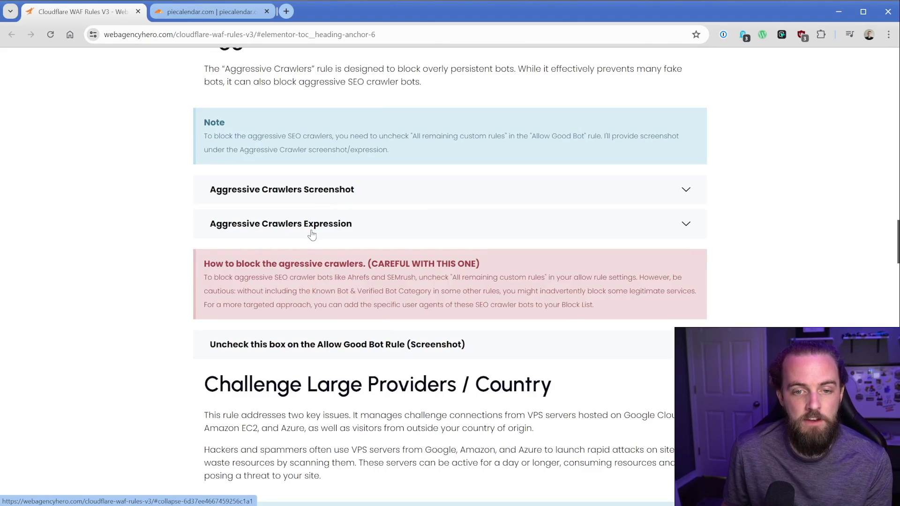
# - Copy the Aggressive Crawlers expression code and go back to the rule form
pyautogui.click(311, 224)
pyautogui.tripleClick(393, 311)
pyautogui.rightClick(309, 273)
pyautogui.click(324, 281)
pyautogui.scroll(2, 188, 291)
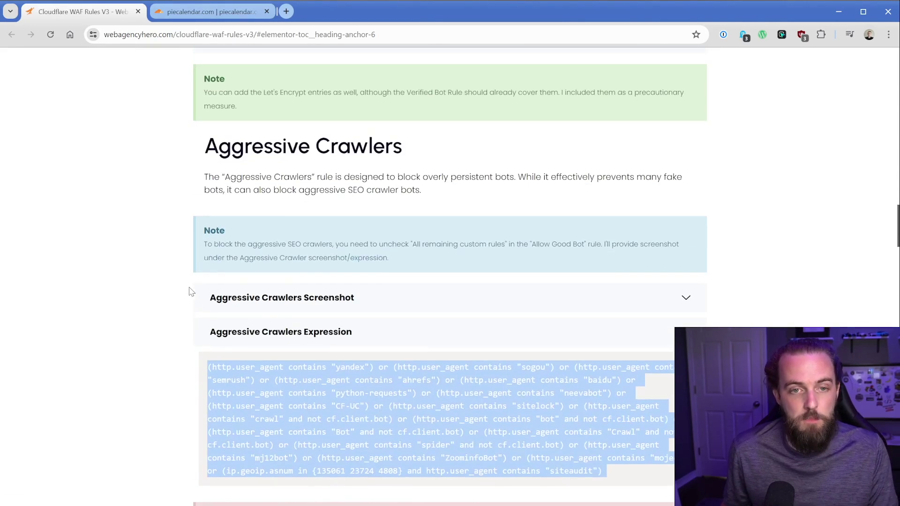
pyautogui.click(211, 11)
pyautogui.scroll(-2, 227, 297)
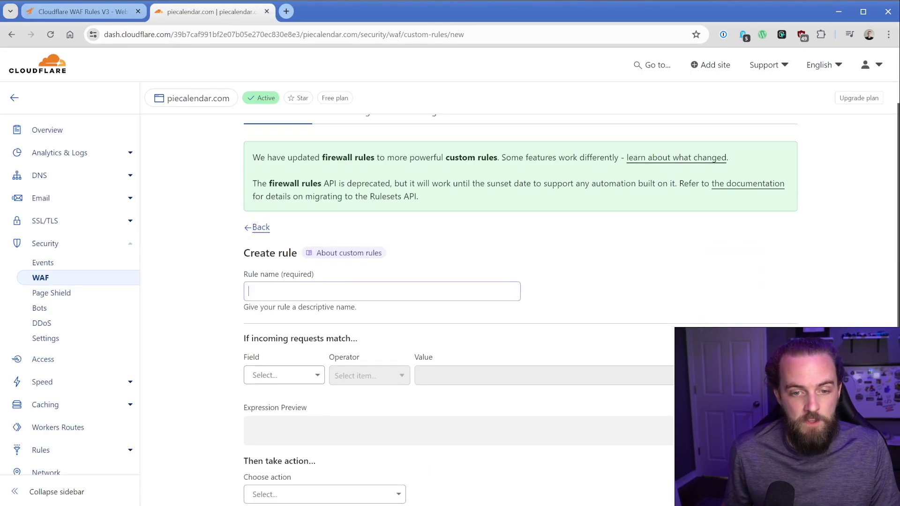
pyautogui.write('Aggresive')
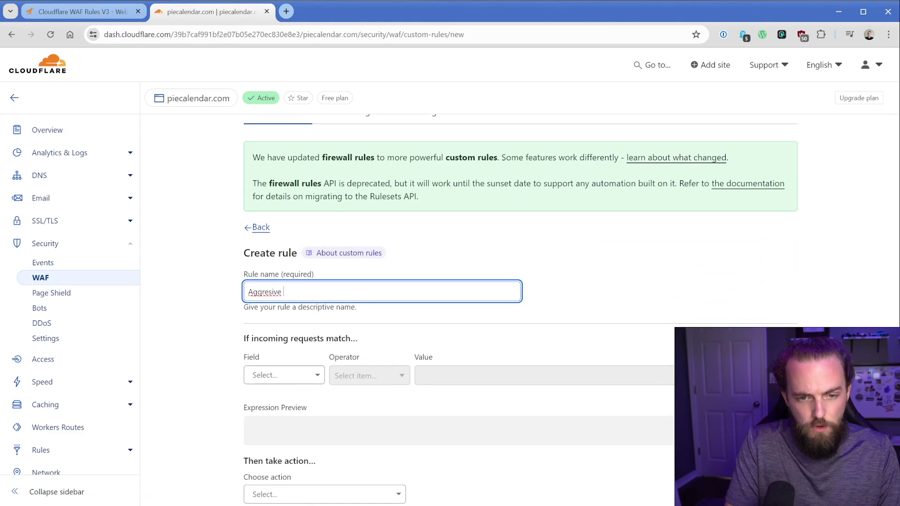
pyautogui.write(' Crawlers')
# - Name the rule 'Aggressive Crawlers' and paste its expression as user-agent conditions
pyautogui.rightClick(270, 291)
pyautogui.click(295, 298)
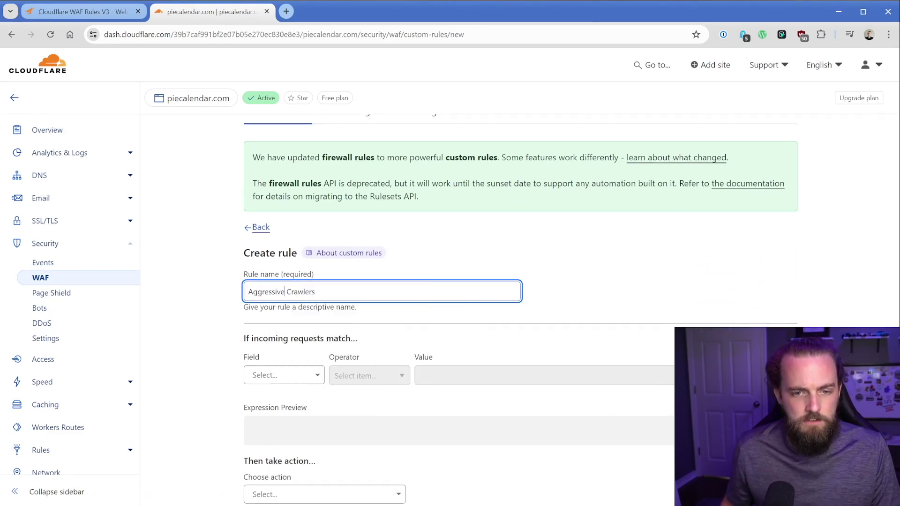
pyautogui.scroll(-2, 520, 289)
pyautogui.click(773, 246)
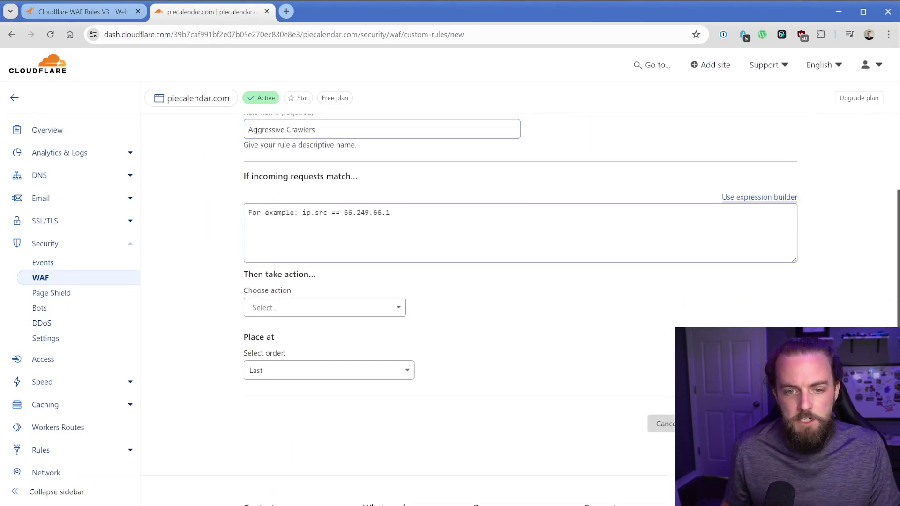
pyautogui.hotkey('ctrl', 'v')
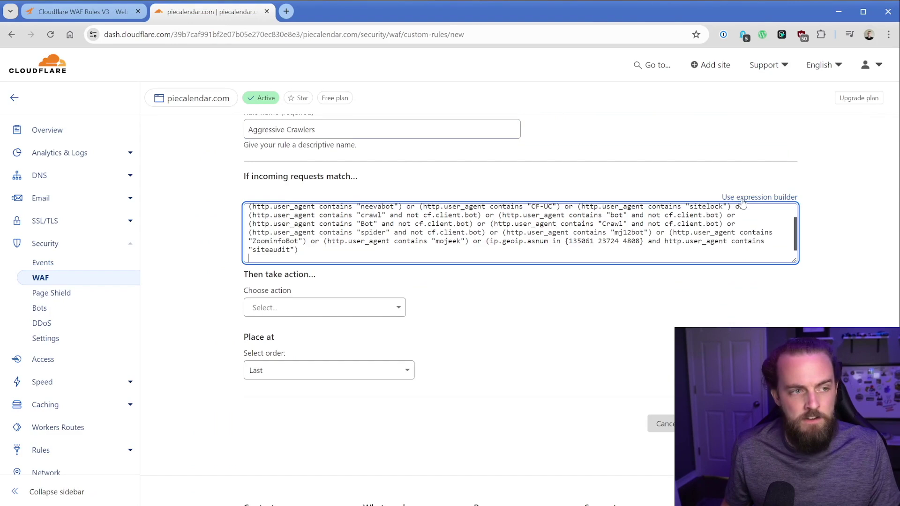
pyautogui.click(743, 199)
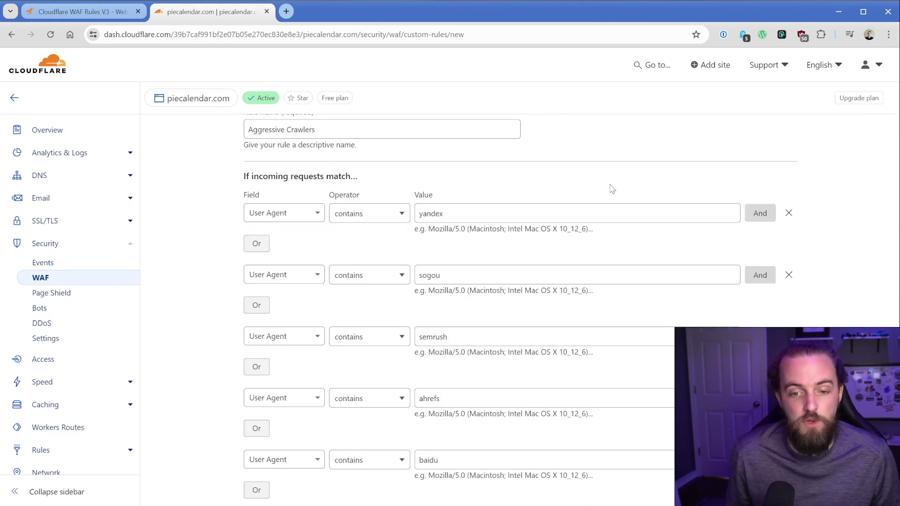
pyautogui.scroll(-2, 583, 242)
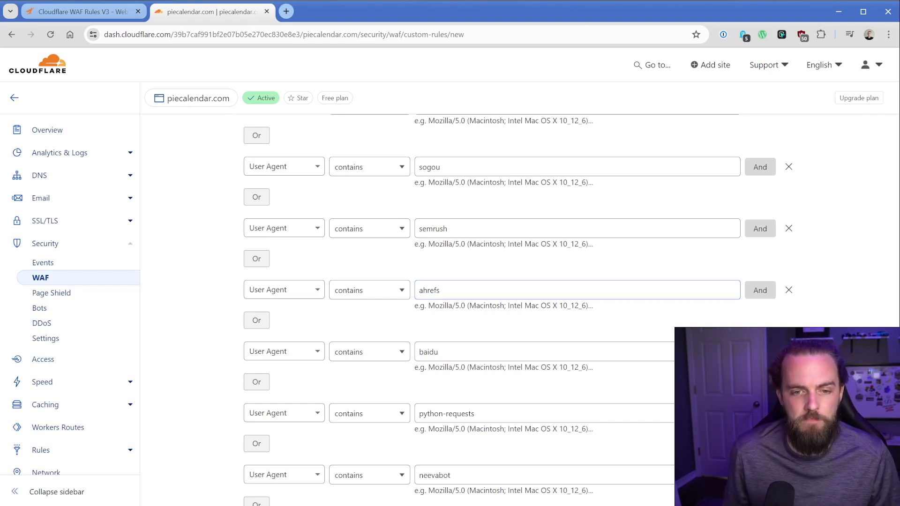
pyautogui.scroll(-4, 222, 244)
pyautogui.scroll(-4, 222, 244)
pyautogui.scroll(-4, 222, 244)
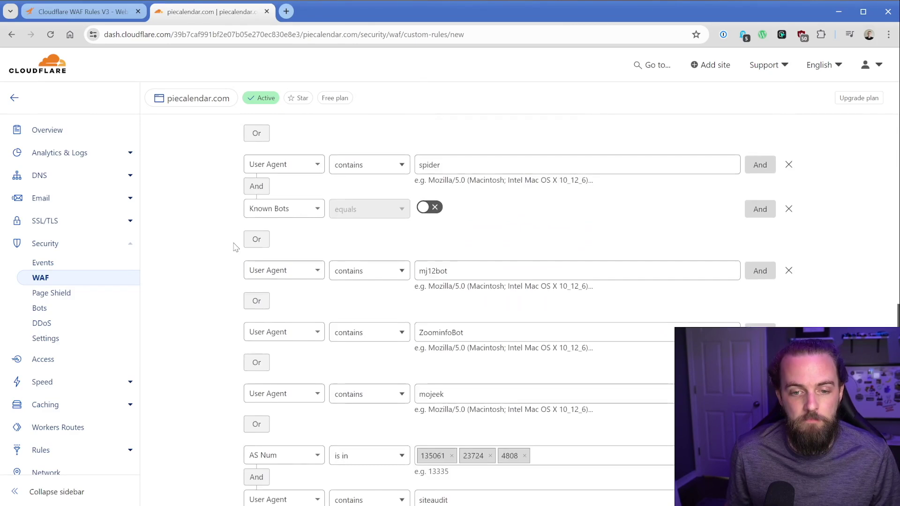
pyautogui.scroll(-4, 223, 244)
pyautogui.scroll(-1, 222, 244)
pyautogui.scroll(-1, 223, 244)
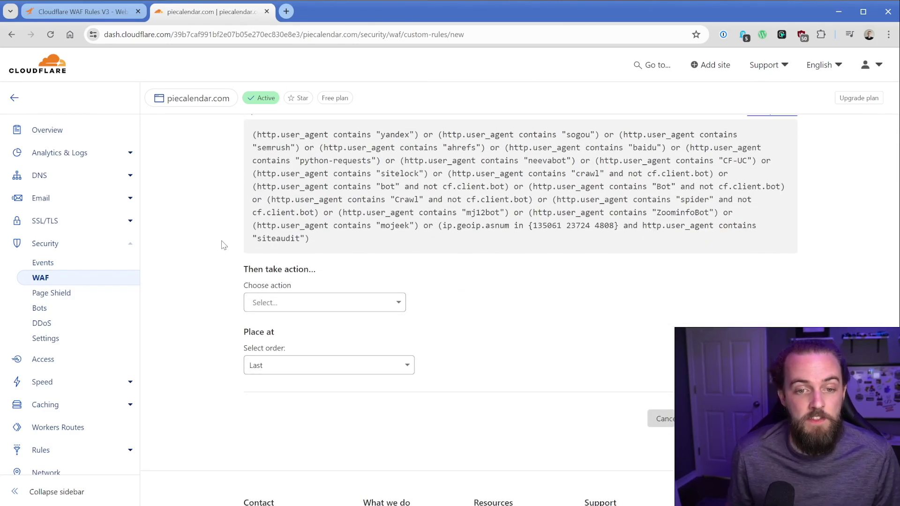
# - Set the rule's action to Managed Challenge, keeping its placement as Last
pyautogui.click(278, 302)
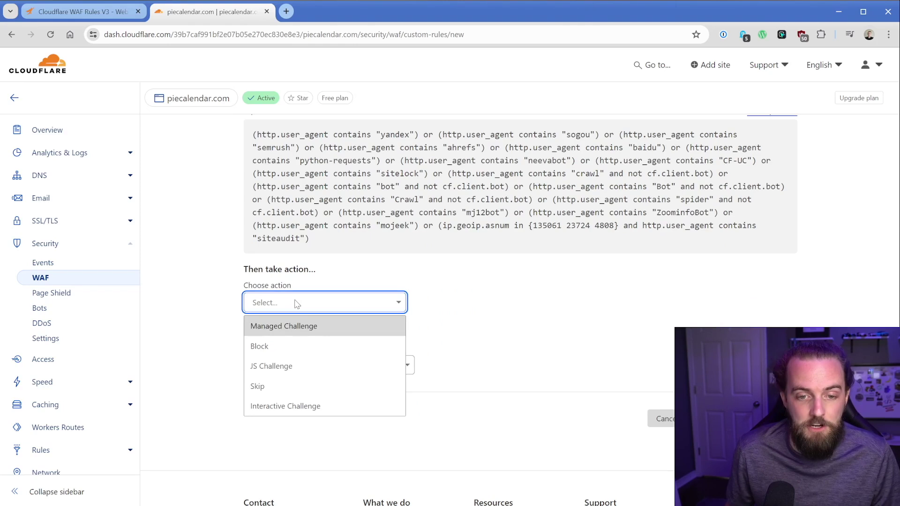
pyautogui.press('Return')
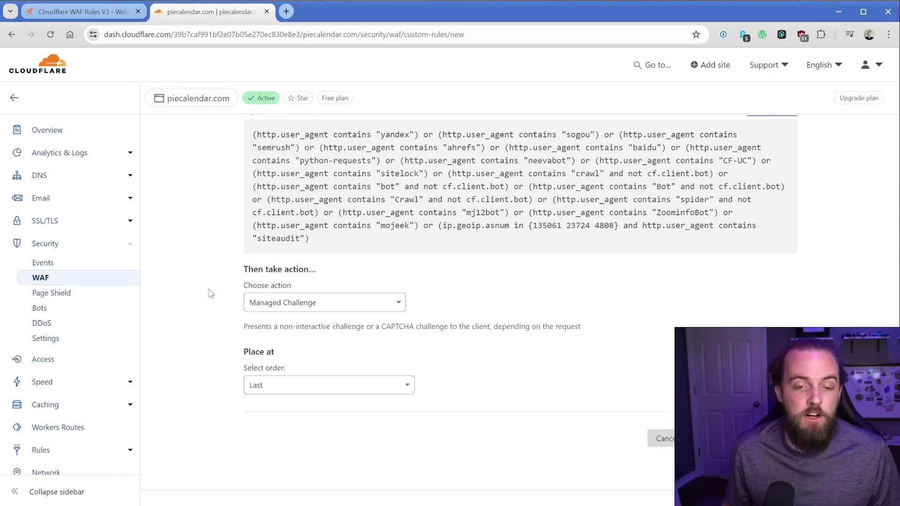
pyautogui.click(295, 386)
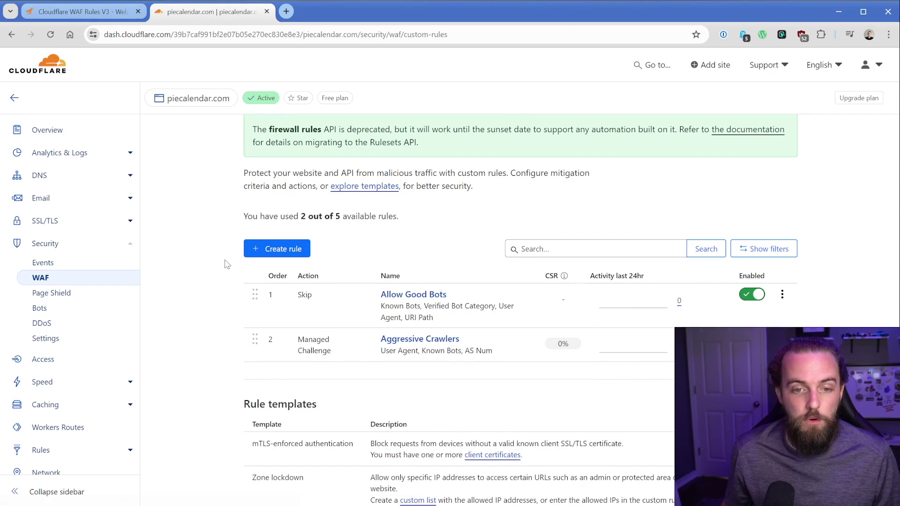
# - Read the Challenge Large Providers / Country section, highlighting the cloud providers and Known & Verified Bots note
pyautogui.click(114, 21)
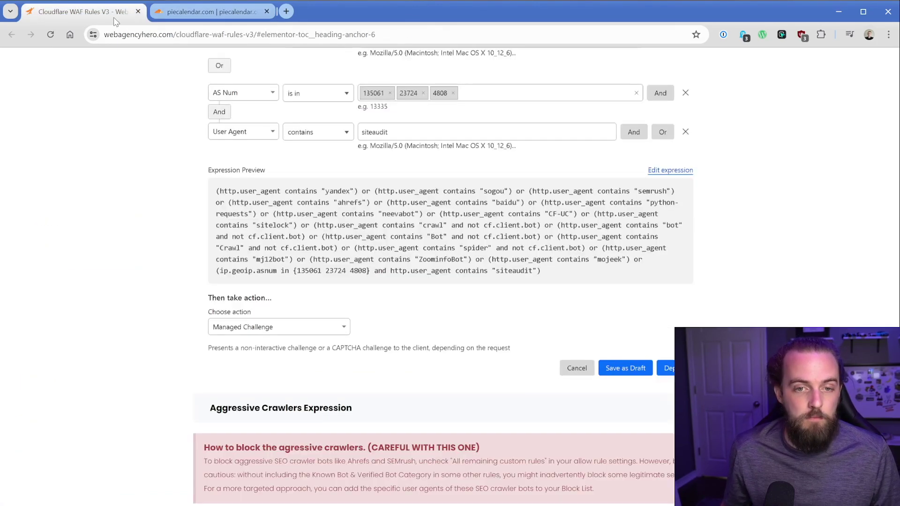
pyautogui.scroll(-5, 197, 307)
pyautogui.scroll(-2, 185, 298)
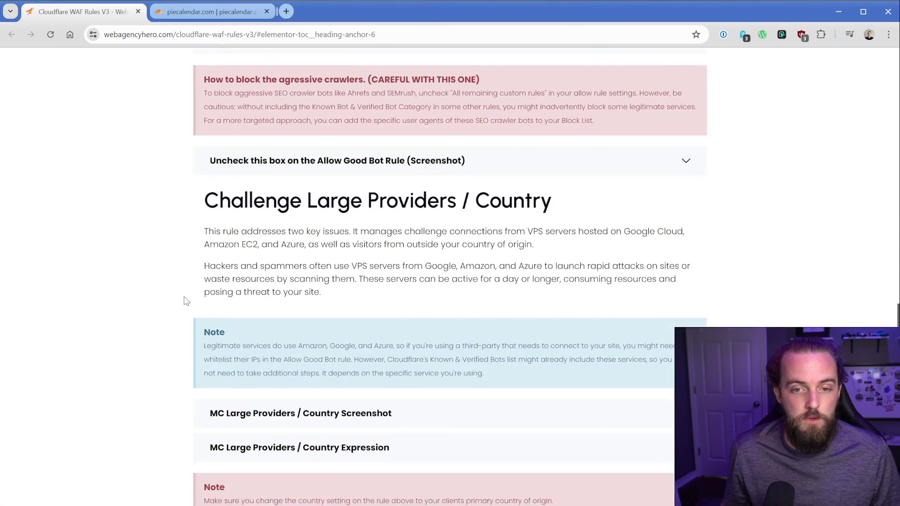
pyautogui.scroll(-1, 175, 277)
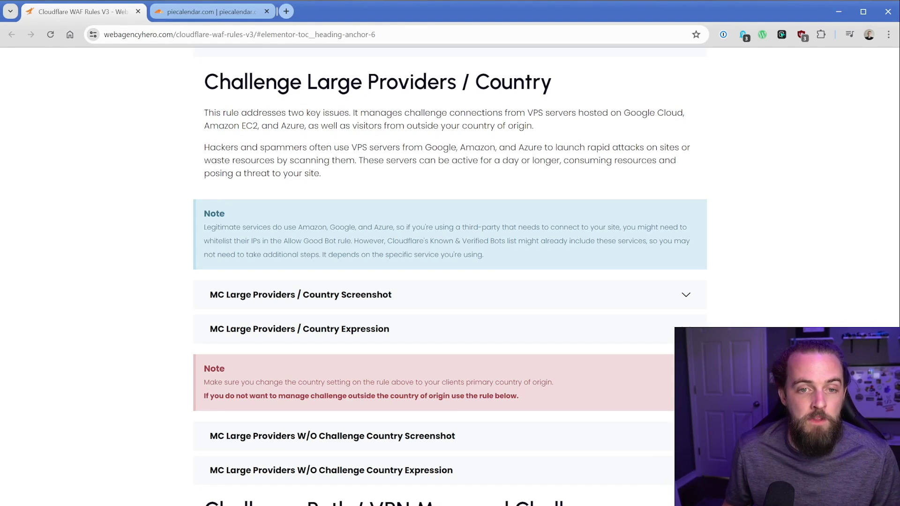
pyautogui.moveTo(224, 126); pyautogui.dragTo(307, 126)
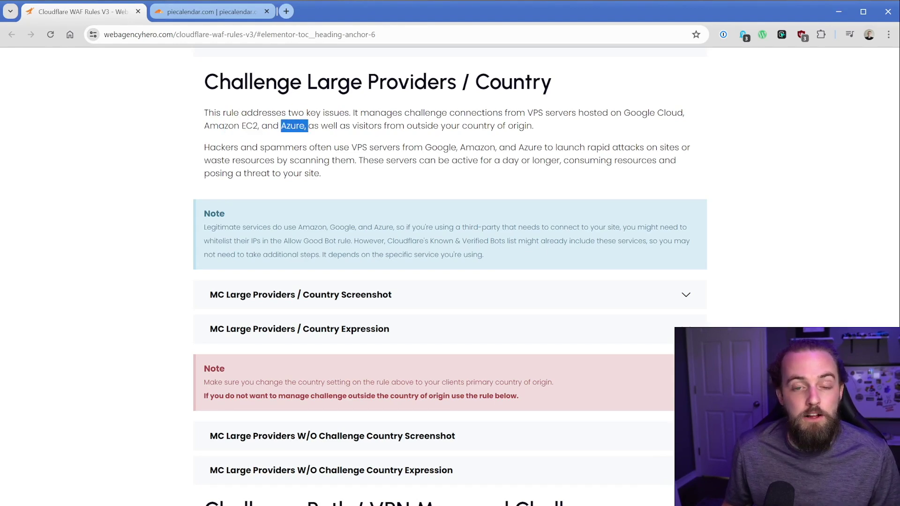
pyautogui.click(146, 164)
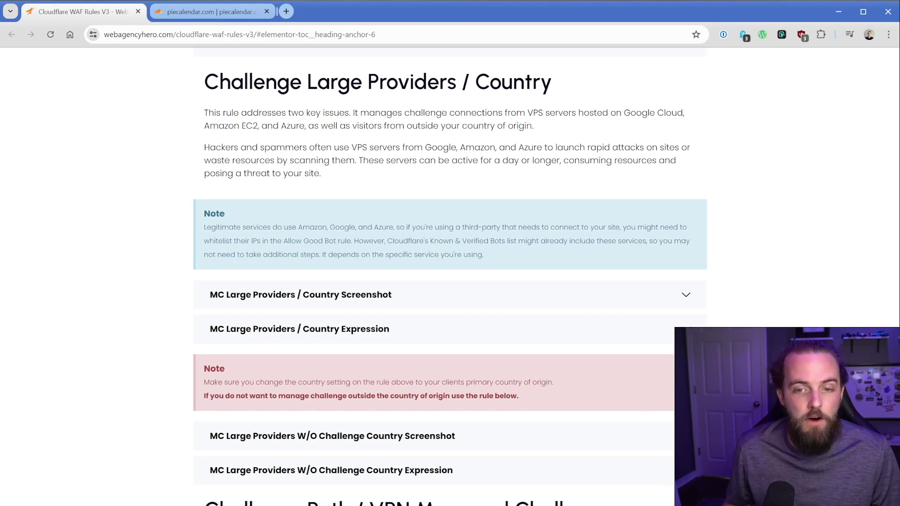
pyautogui.moveTo(431, 241); pyautogui.dragTo(502, 240)
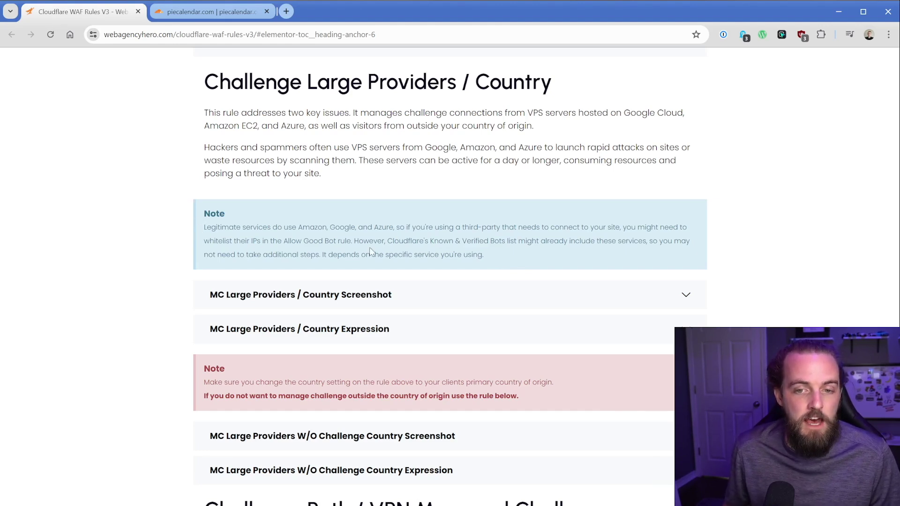
pyautogui.moveTo(387, 241); pyautogui.dragTo(506, 241)
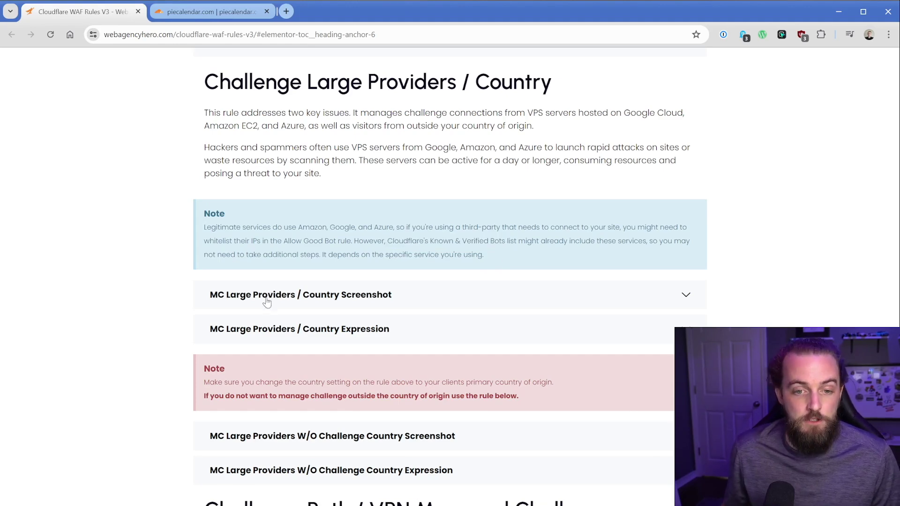
# - View and close the Large Providers / Country screenshot, then highlight the country-of-origin warning
pyautogui.click(290, 304)
pyautogui.scroll(-3, 199, 258)
pyautogui.scroll(-2, 200, 257)
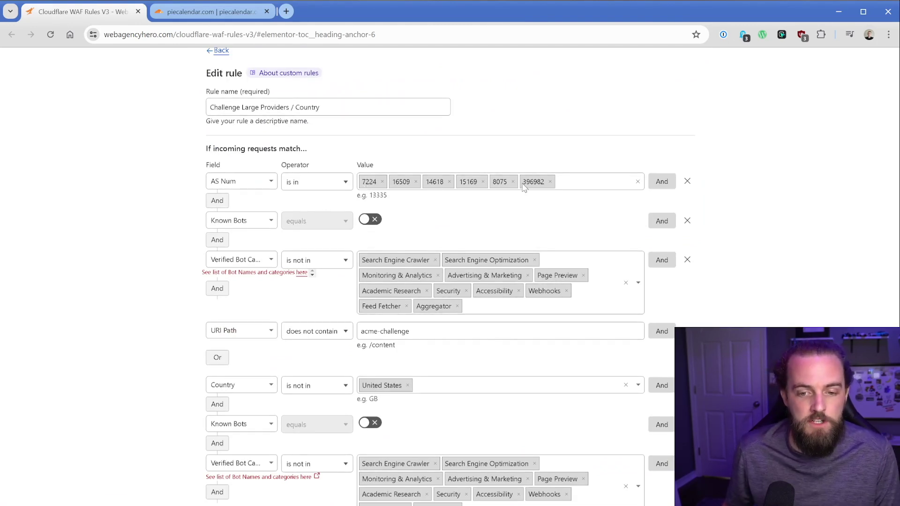
pyautogui.scroll(-1, 440, 236)
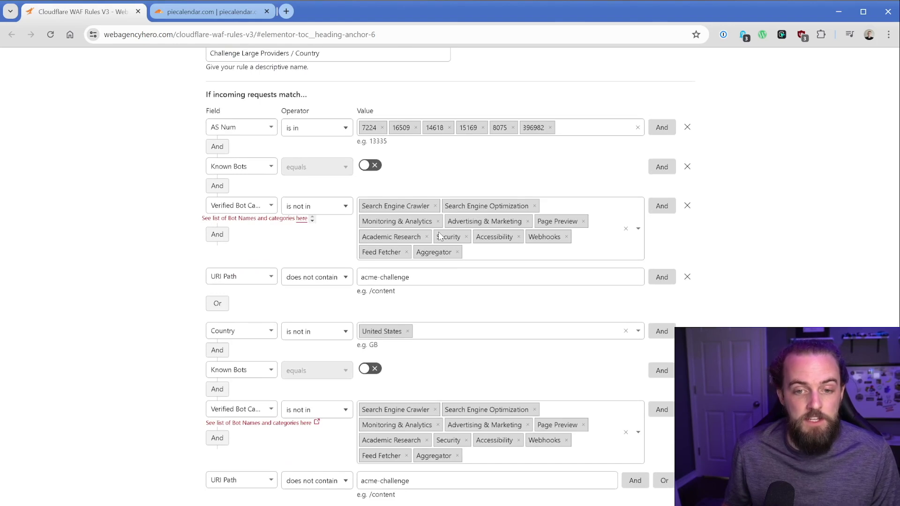
pyautogui.scroll(-2, 440, 237)
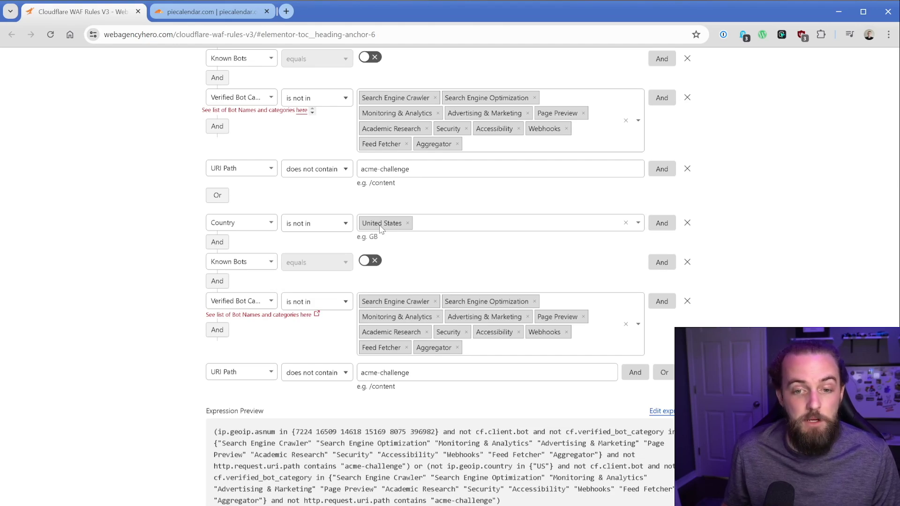
pyautogui.scroll(10, 380, 229)
pyautogui.scroll(3, 327, 203)
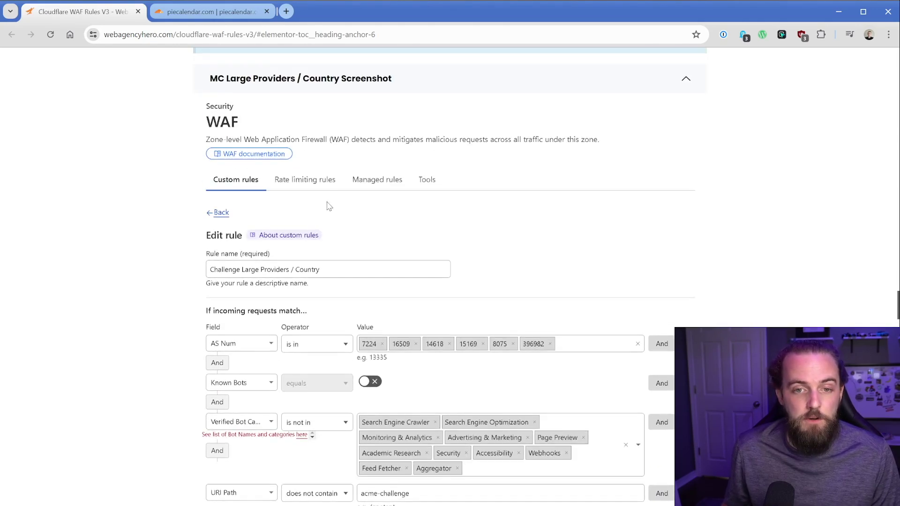
pyautogui.scroll(2, 336, 141)
pyautogui.click(338, 141)
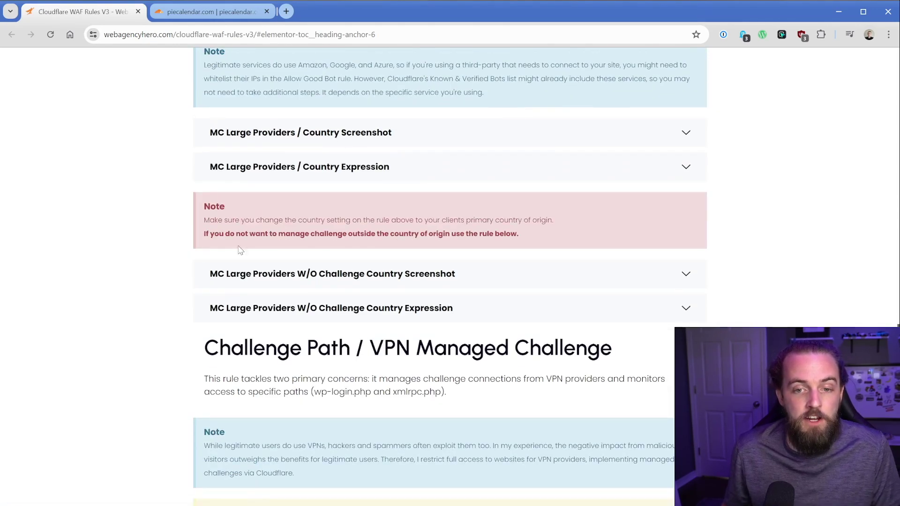
pyautogui.moveTo(279, 234); pyautogui.dragTo(400, 233)
pyautogui.click(532, 238)
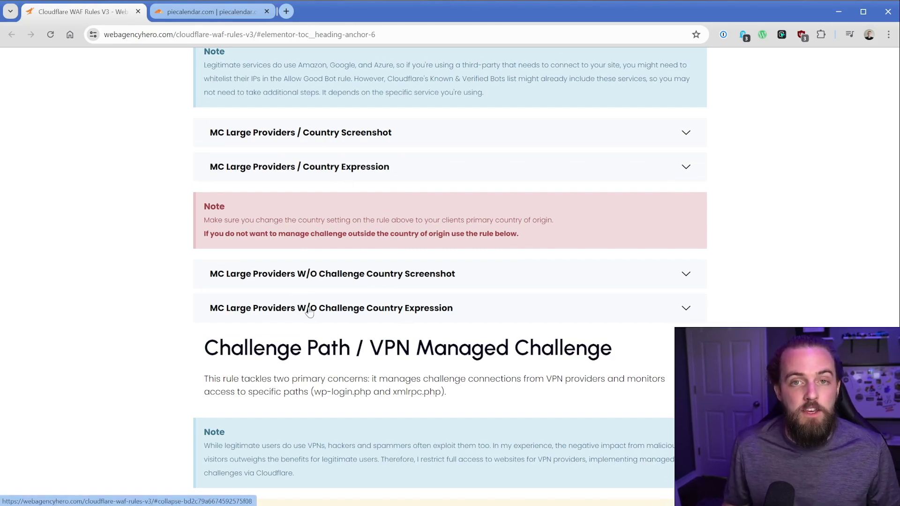
# - Copy the W/O Challenge Country expression into a new piecalendar.com custom rule
pyautogui.click(309, 312)
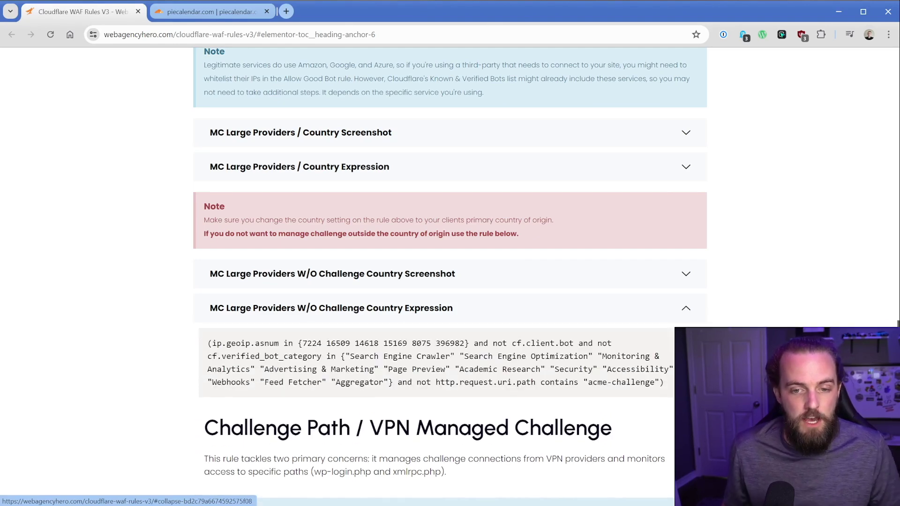
pyautogui.click(314, 343)
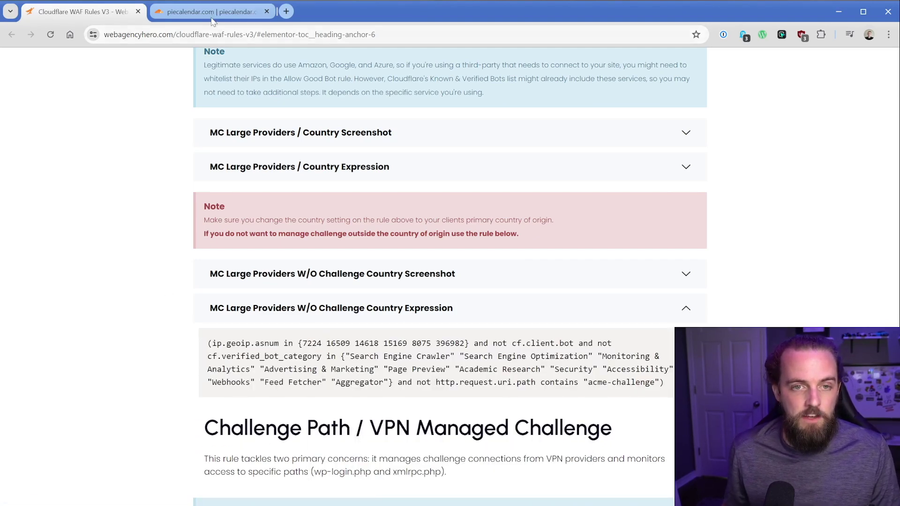
pyautogui.click(211, 12)
pyautogui.click(273, 250)
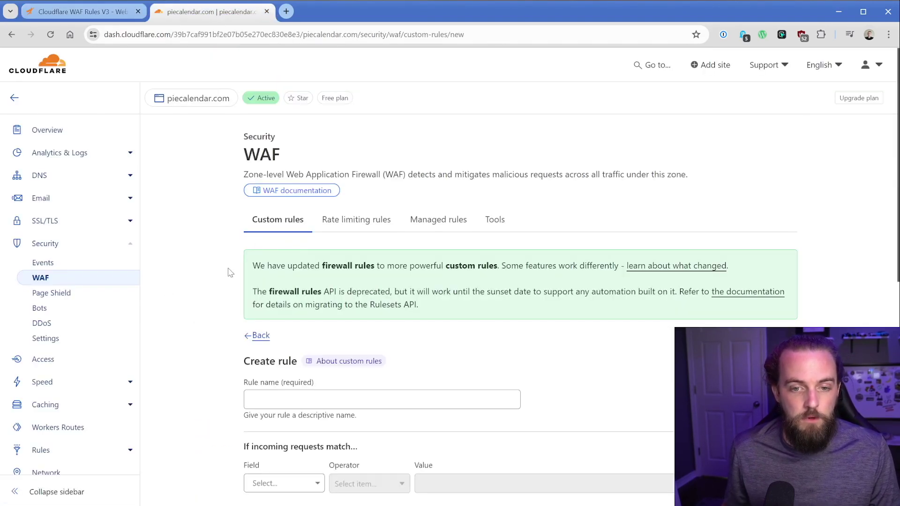
pyautogui.scroll(-2, 228, 273)
pyautogui.click(316, 292)
pyautogui.write('M')
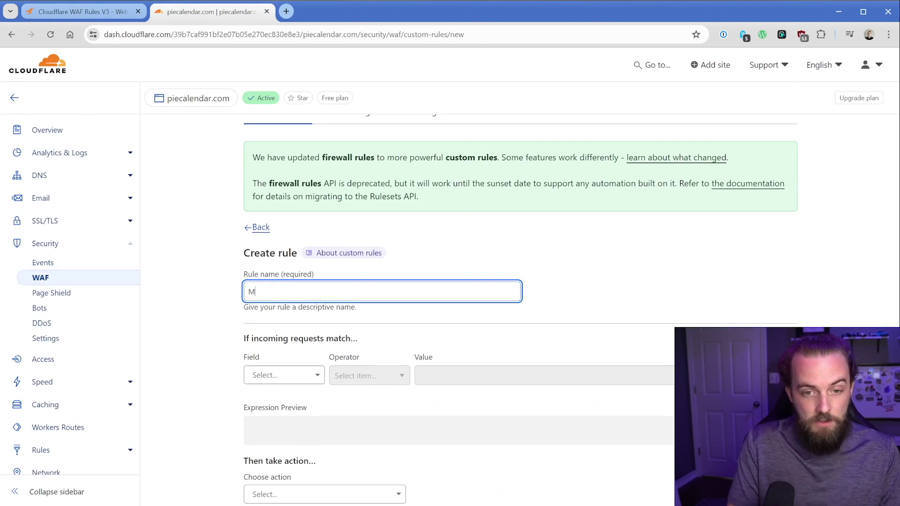
pyautogui.write('C')
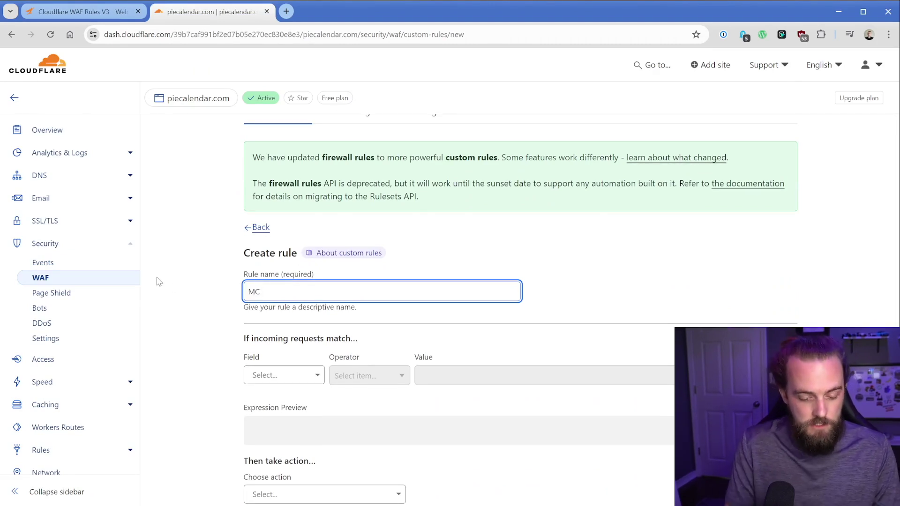
pyautogui.write(' Large Provide')
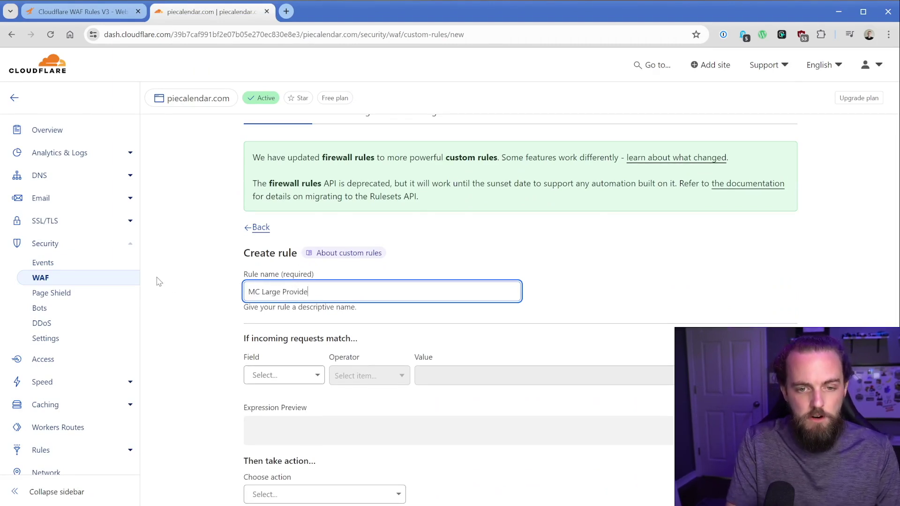
pyautogui.write('rs')
pyautogui.click(769, 408)
pyautogui.hotkey('ctrl', 'v')
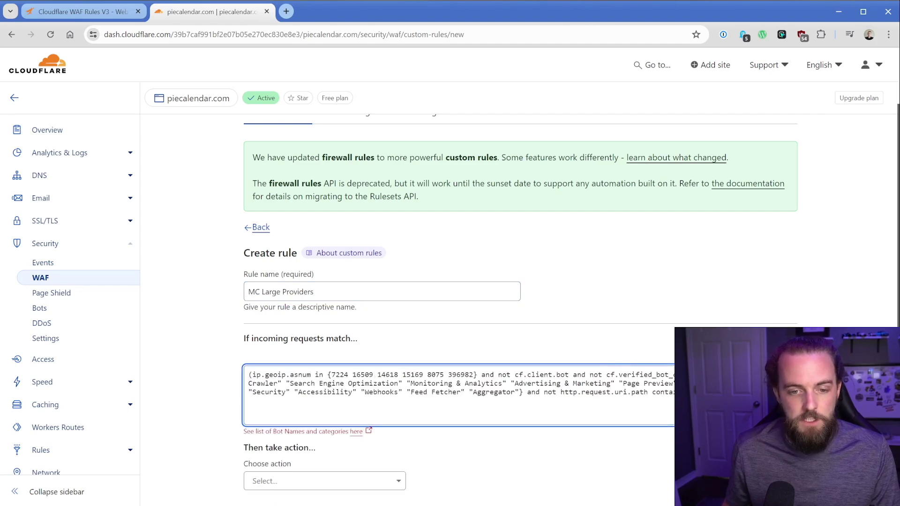
pyautogui.click(763, 339)
pyautogui.scroll(-3, 225, 315)
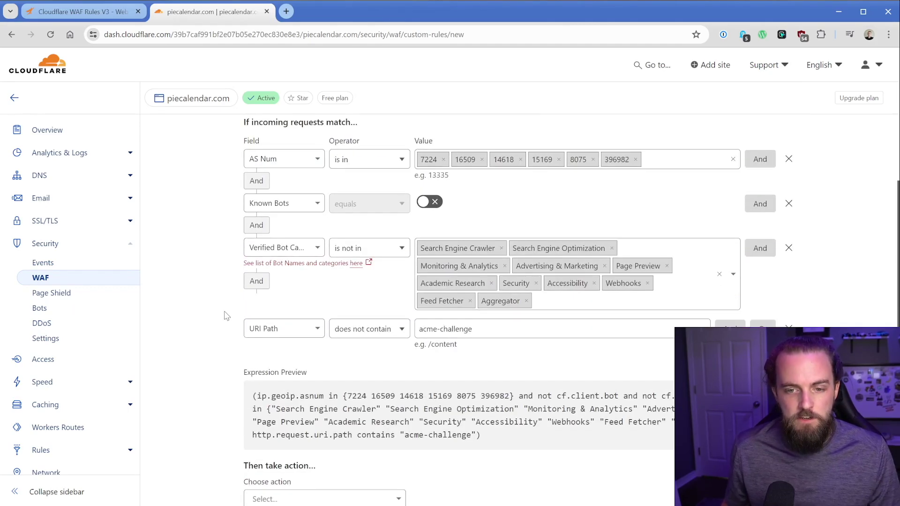
pyautogui.scroll(1, 225, 316)
pyautogui.scroll(-3, 225, 315)
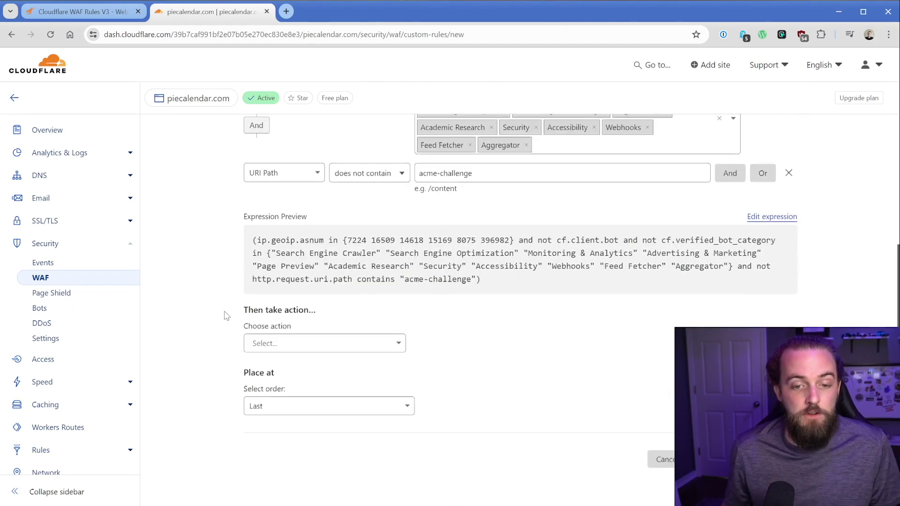
pyautogui.scroll(-2, 225, 316)
# - Set the rule to Managed Challenge, place it after Aggressive Crawlers, and deploy
pyautogui.click(289, 228)
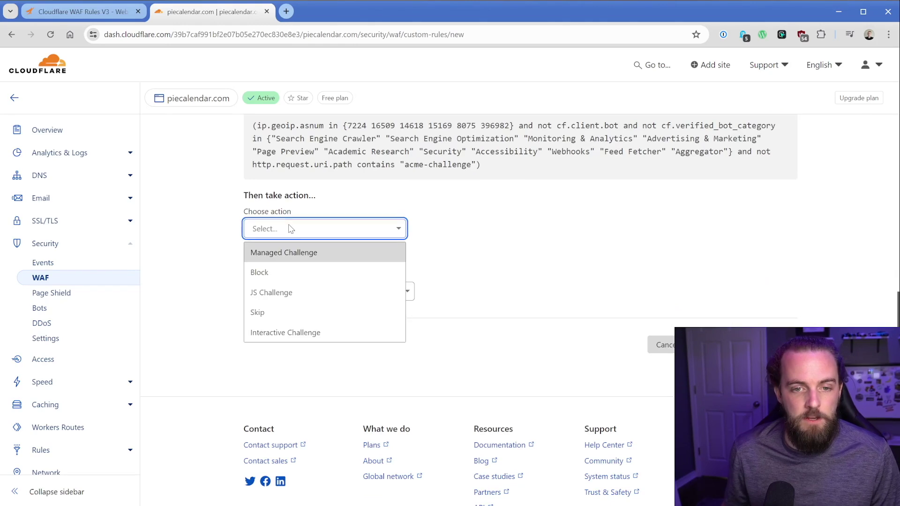
pyautogui.click(296, 254)
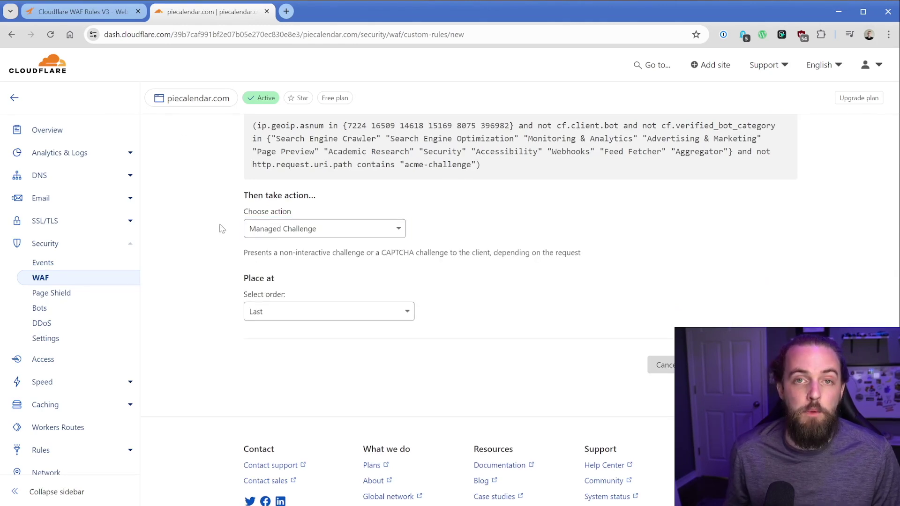
pyautogui.click(277, 317)
pyautogui.click(286, 374)
pyautogui.click(288, 354)
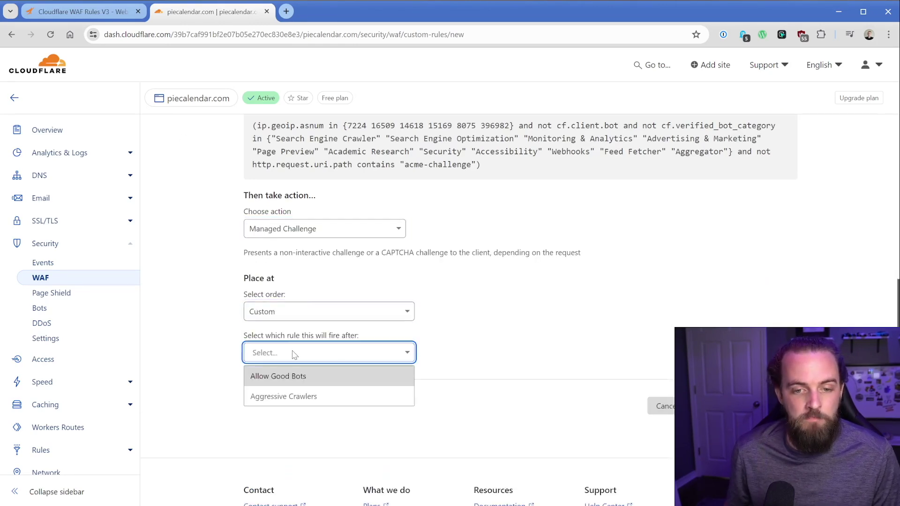
pyautogui.click(302, 395)
pyautogui.click(188, 303)
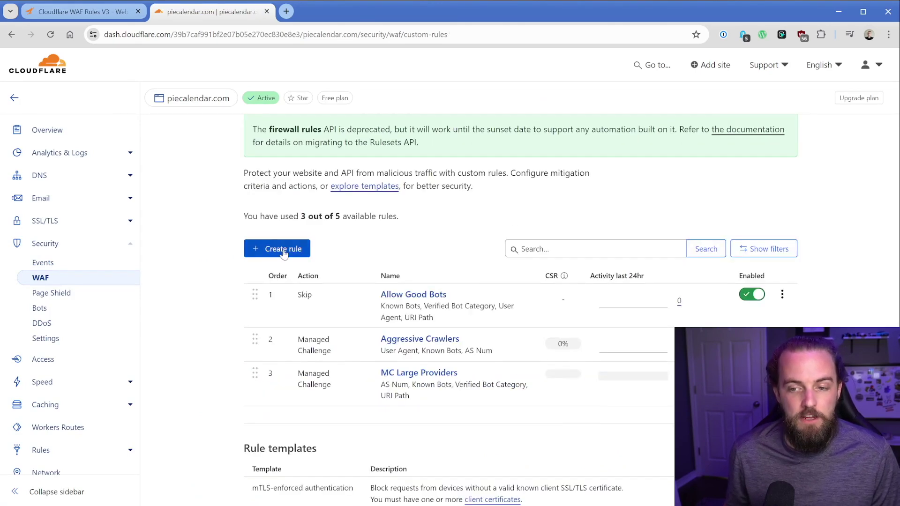
# - Start a new custom rule and read the guide's VPN and wp-login.php rule description
pyautogui.click(282, 250)
pyautogui.hotkey('ctrl', 'Tab')
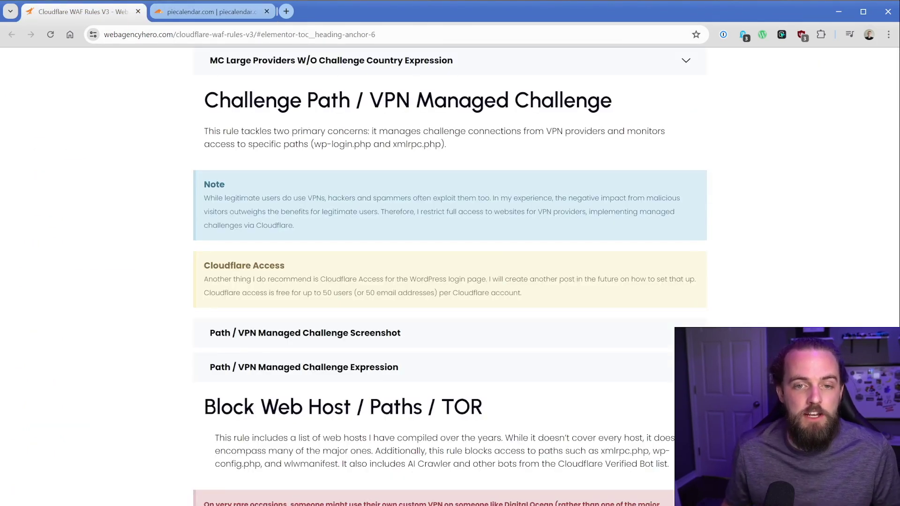
pyautogui.moveTo(314, 144); pyautogui.dragTo(374, 145)
pyautogui.click(376, 159)
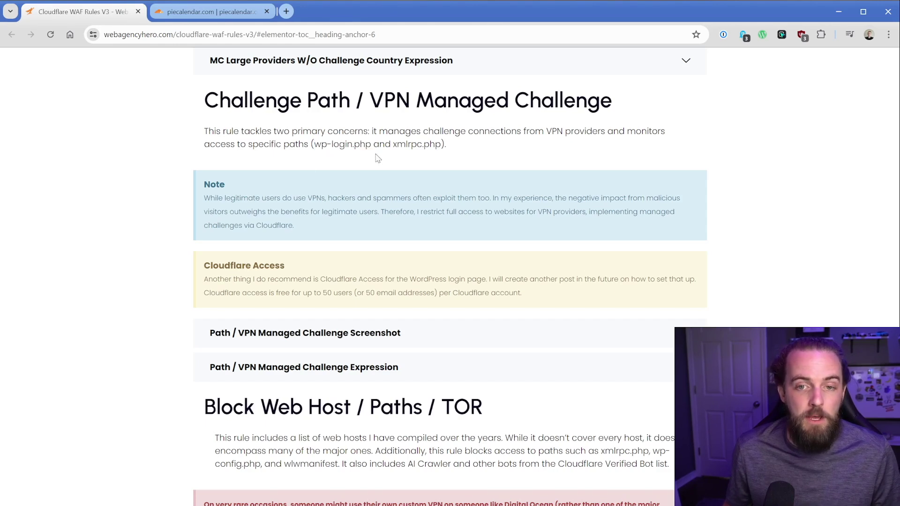
pyautogui.moveTo(370, 100); pyautogui.dragTo(411, 102)
pyautogui.click(186, 126)
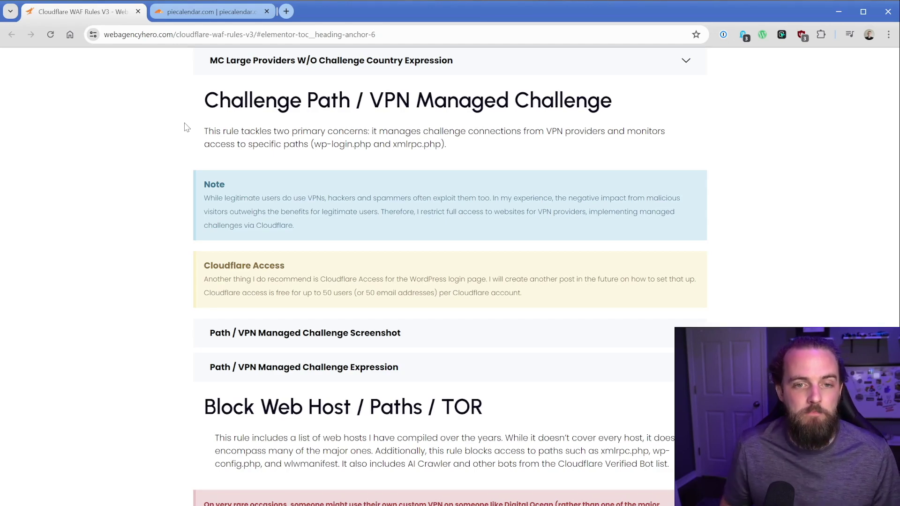
pyautogui.scroll(-1, 268, 287)
# - Expand the Path / VPN Managed Challenge expression and select it for copying
pyautogui.click(330, 312)
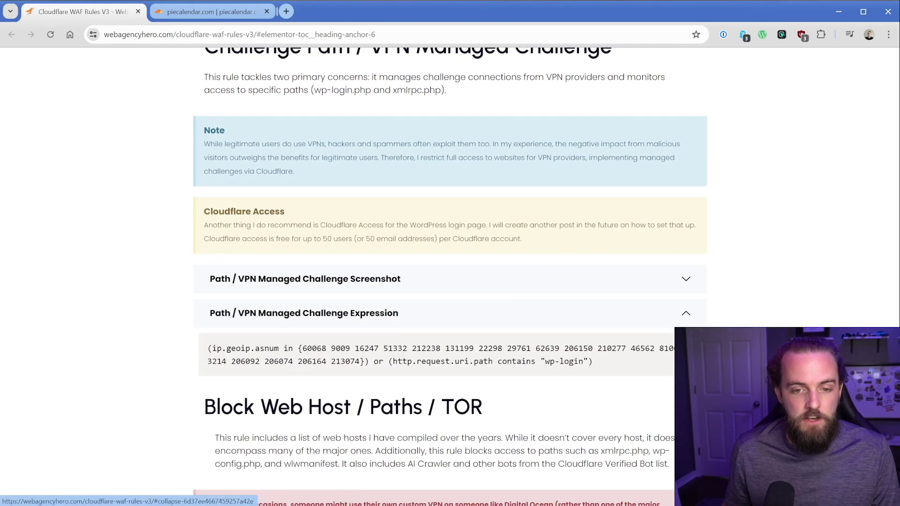
pyautogui.tripleClick(345, 357)
pyautogui.rightClick(344, 357)
# - Name the new rule MC VPN and Path and paste in the copied VPN expression
pyautogui.click(359, 365)
pyautogui.click(212, 11)
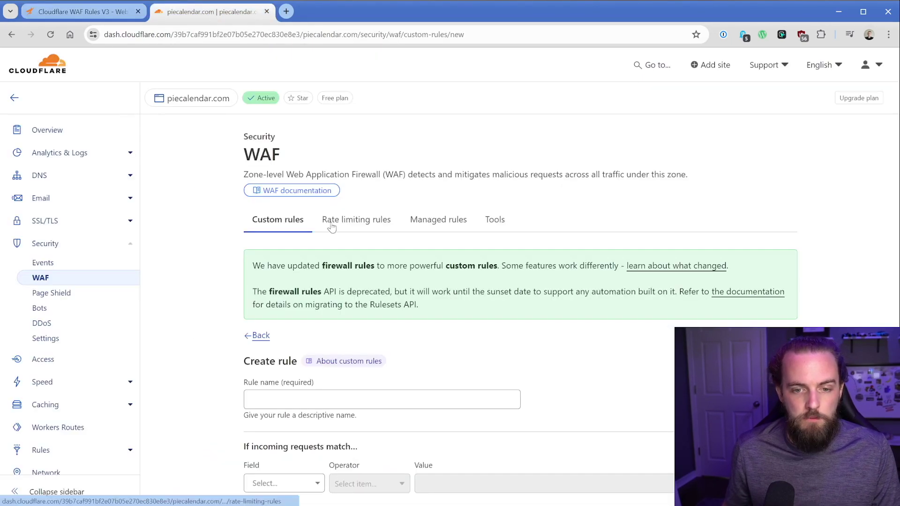
pyautogui.scroll(-2, 338, 253)
pyautogui.click(253, 291)
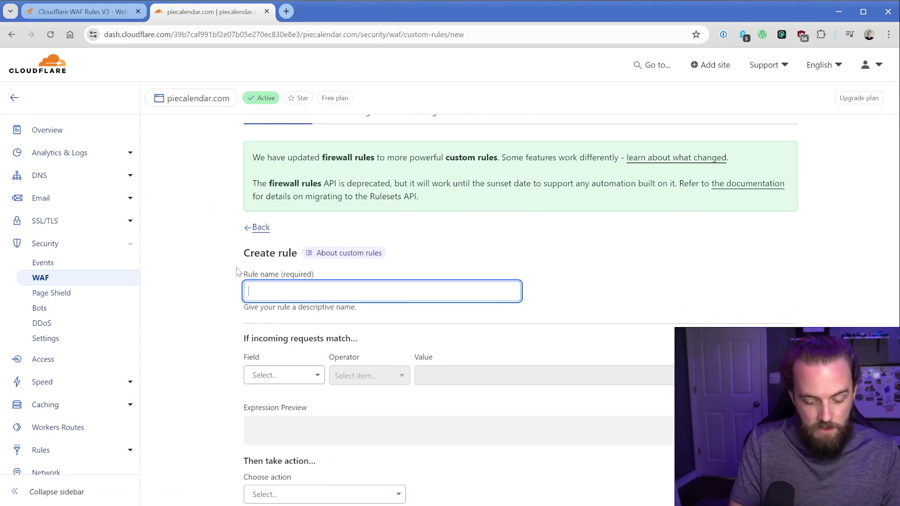
pyautogui.write('MC VPN')
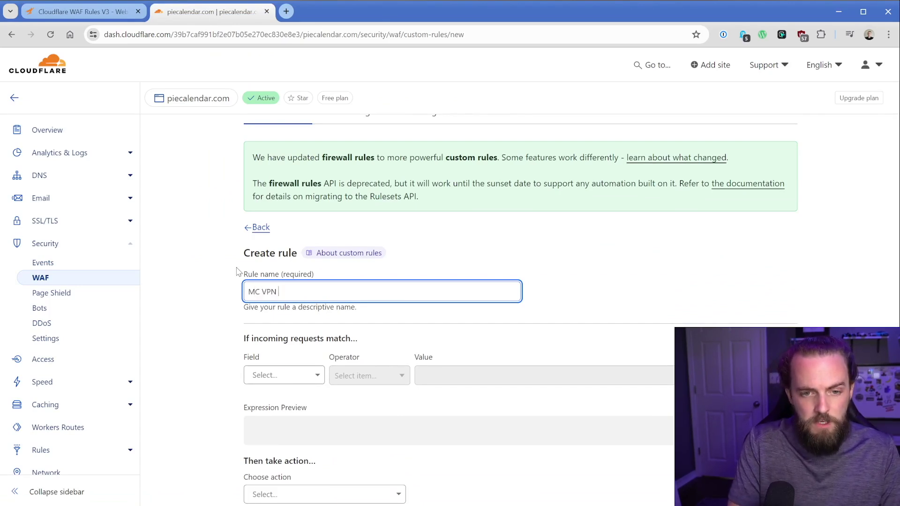
pyautogui.write(' and Path')
pyautogui.scroll(-2, 237, 272)
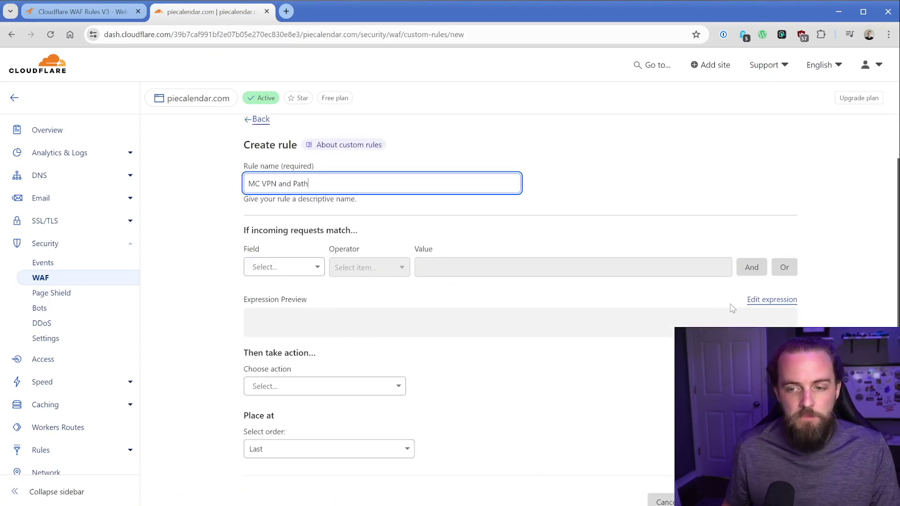
pyautogui.click(775, 303)
pyautogui.hotkey('ctrl', 'v')
pyautogui.click(760, 251)
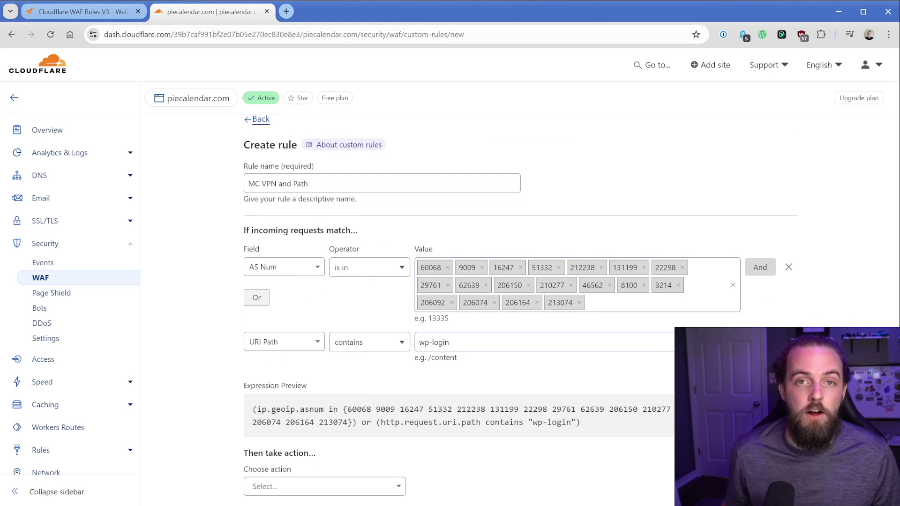
pyautogui.scroll(-3, 220, 288)
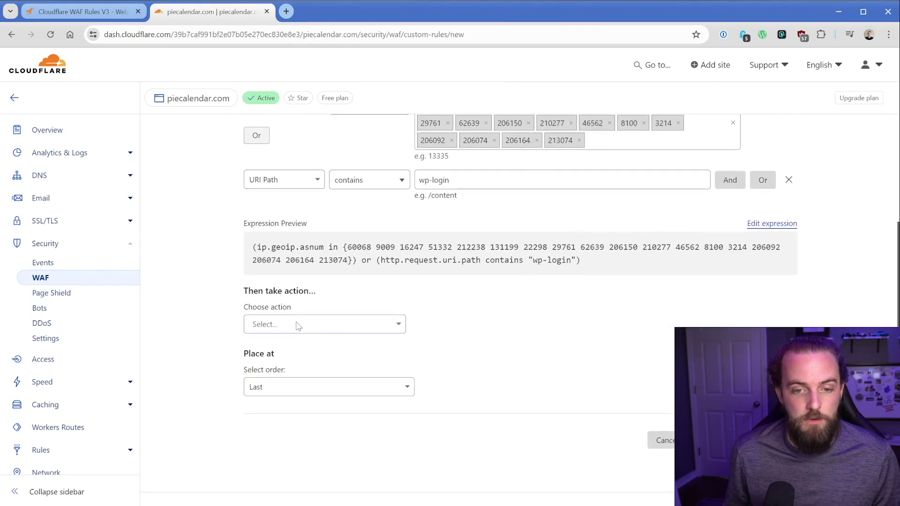
# - Give MC VPN and Path a Managed Challenge action and deploy it
pyautogui.click(308, 328)
pyautogui.click(288, 347)
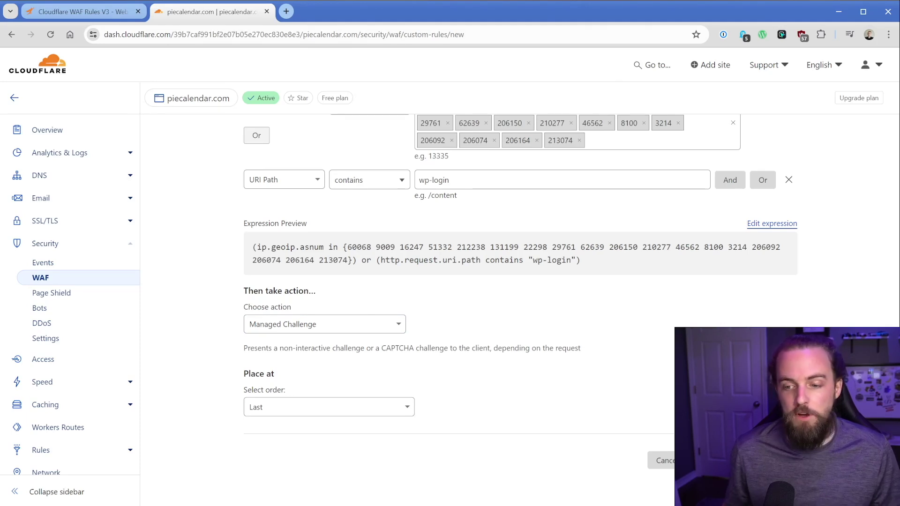
pyautogui.click(763, 461)
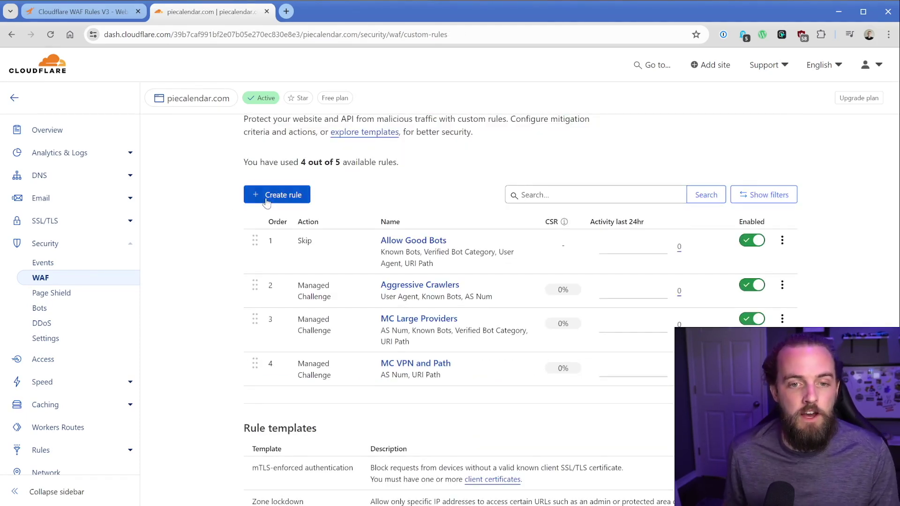
# - Copy the guide's Block Web Host / Paths / TOR expression and return to Cloudflare
pyautogui.hotkey('ctrl', 'shift', 'Tab')
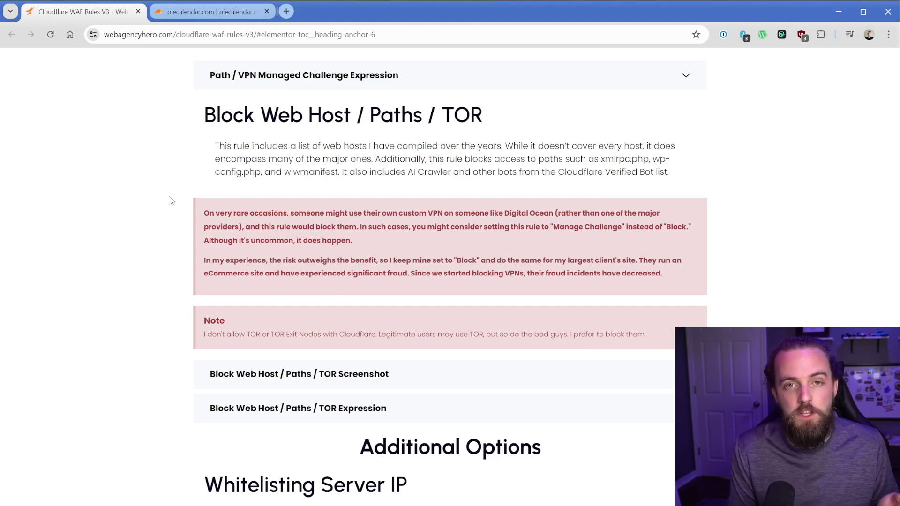
pyautogui.scroll(-1, 169, 201)
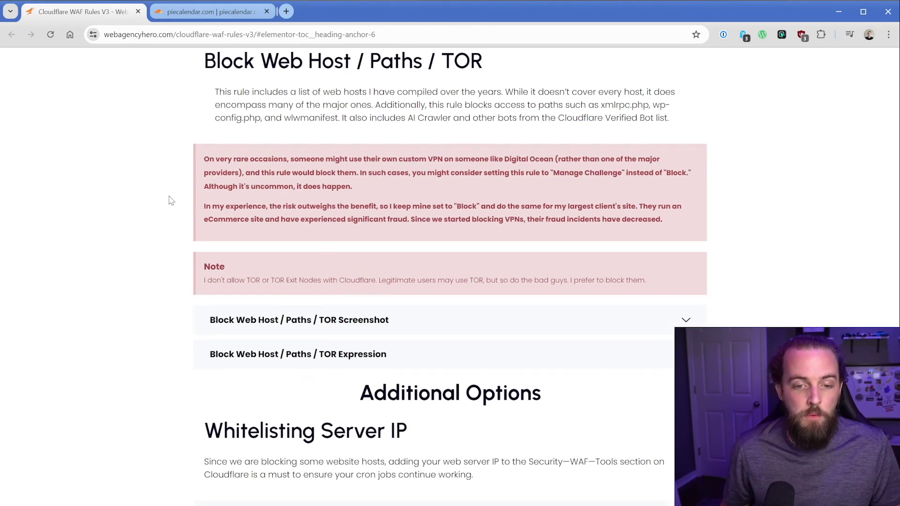
pyautogui.tripleClick(346, 329)
pyautogui.rightClick(355, 321)
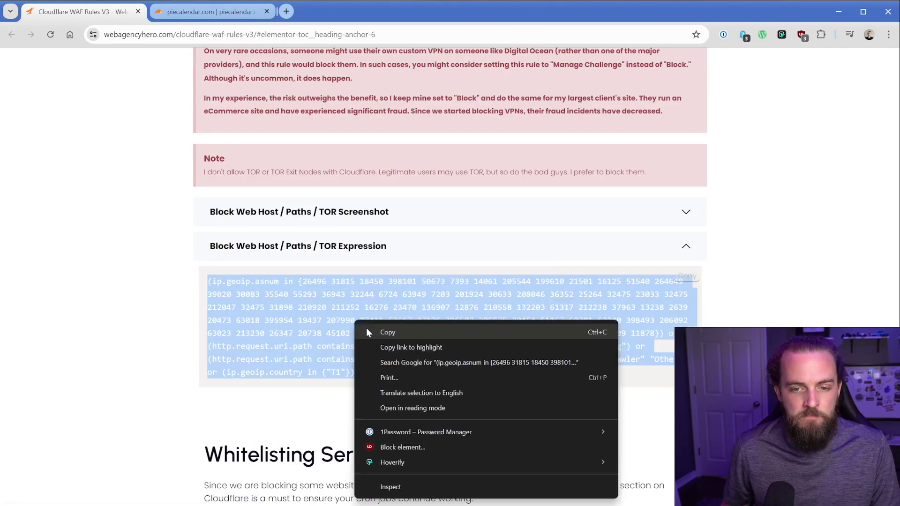
pyautogui.click(373, 331)
pyautogui.click(208, 12)
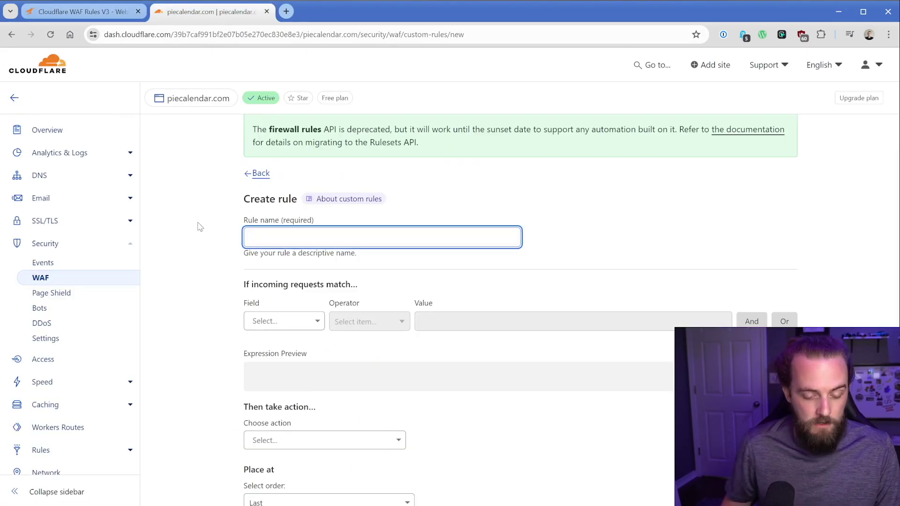
pyautogui.write('Block Hosts and Pa')
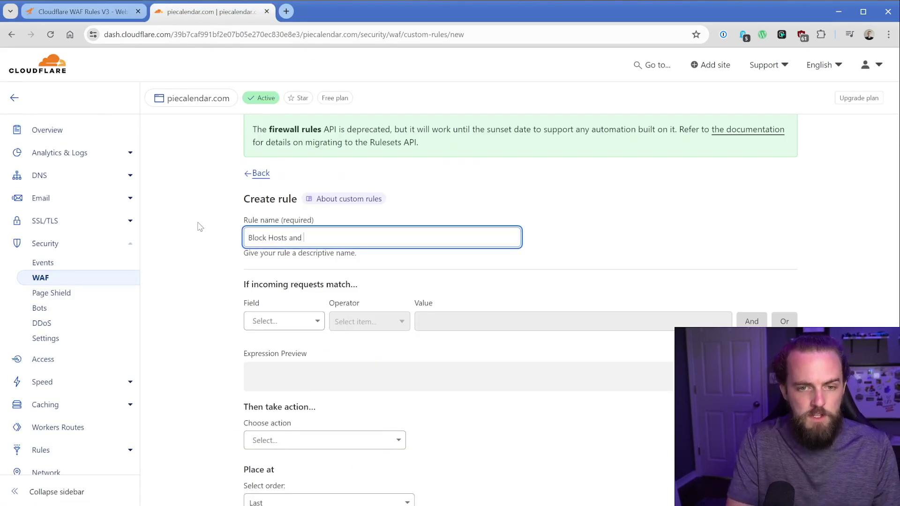
pyautogui.write('ths')
pyautogui.scroll(-2, 330, 267)
# - Paste the Block Web Host / Paths / TOR expression into the rule's conditions
pyautogui.click(762, 246)
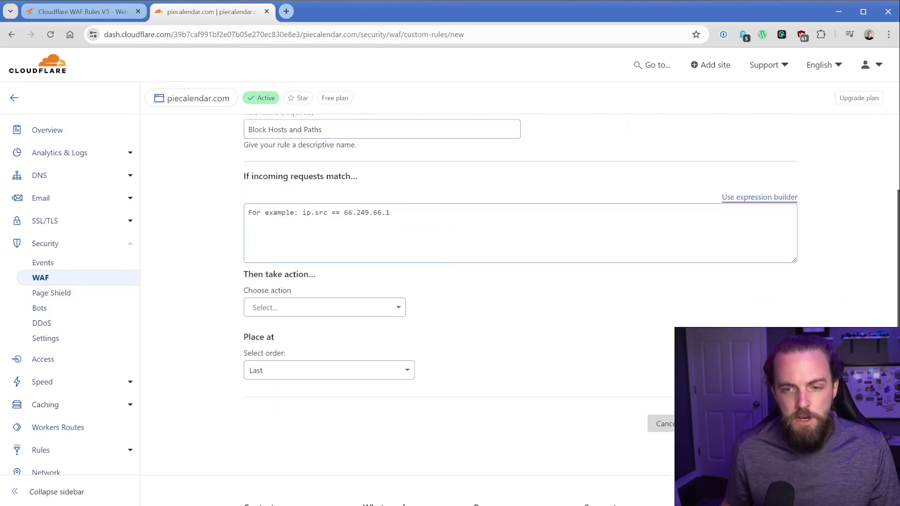
pyautogui.hotkey('ctrl', 'v')
pyautogui.click(754, 198)
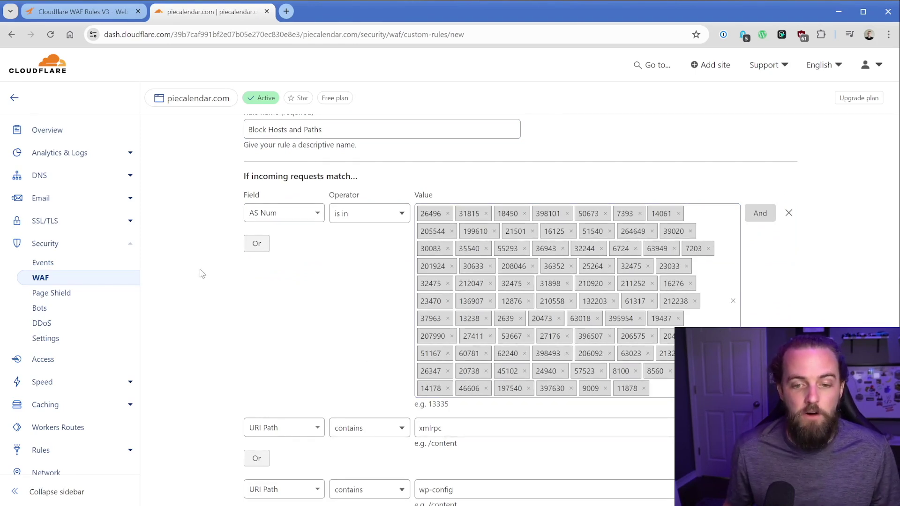
pyautogui.scroll(-2, 209, 255)
pyautogui.scroll(-1, 213, 247)
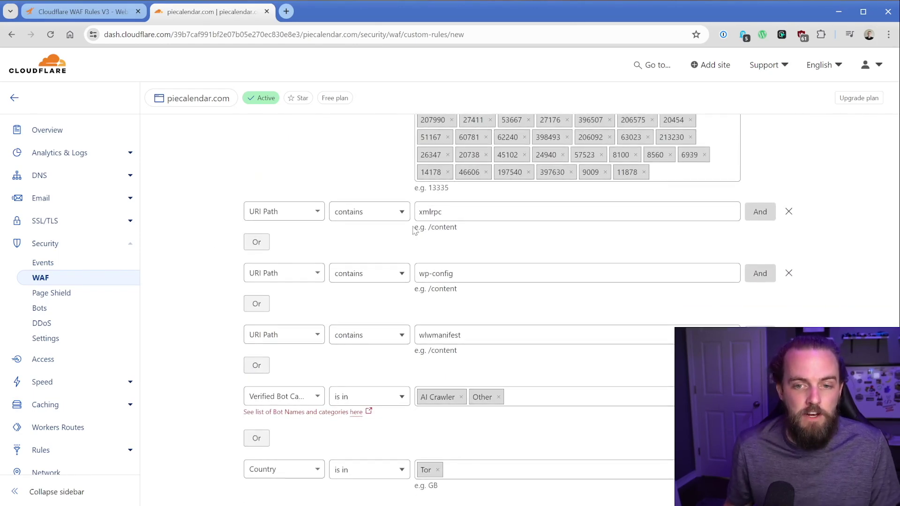
# - Review the xmlrpc and wp-config path conditions and set the action to Block
pyautogui.doubleClick(430, 211)
pyautogui.click(484, 241)
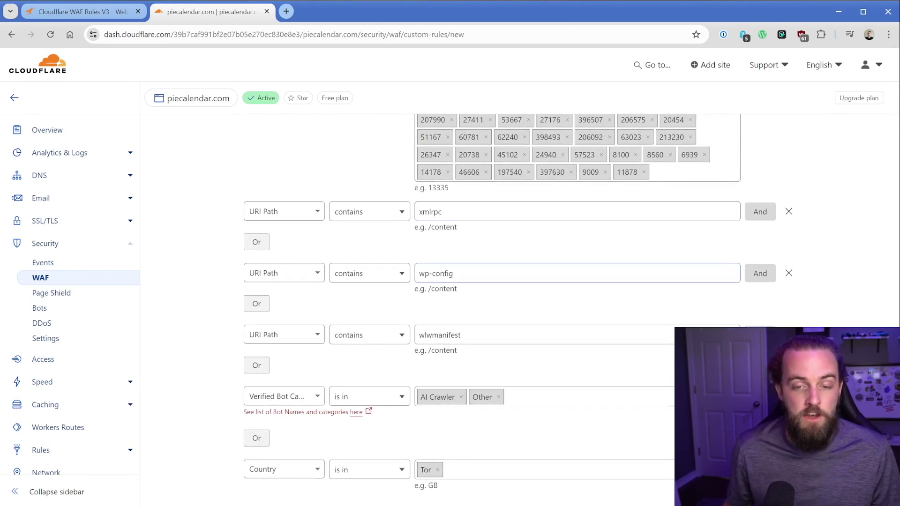
pyautogui.doubleClick(436, 273)
pyautogui.click(510, 254)
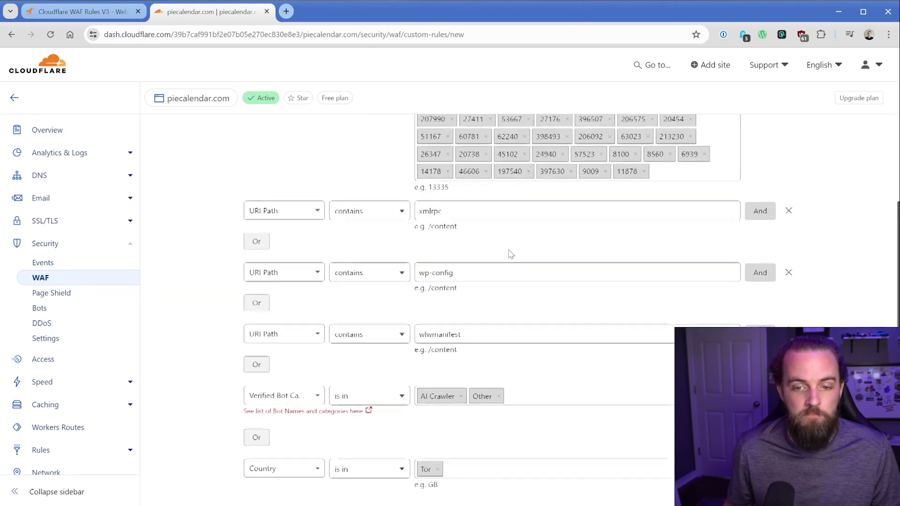
pyautogui.scroll(-2, 510, 254)
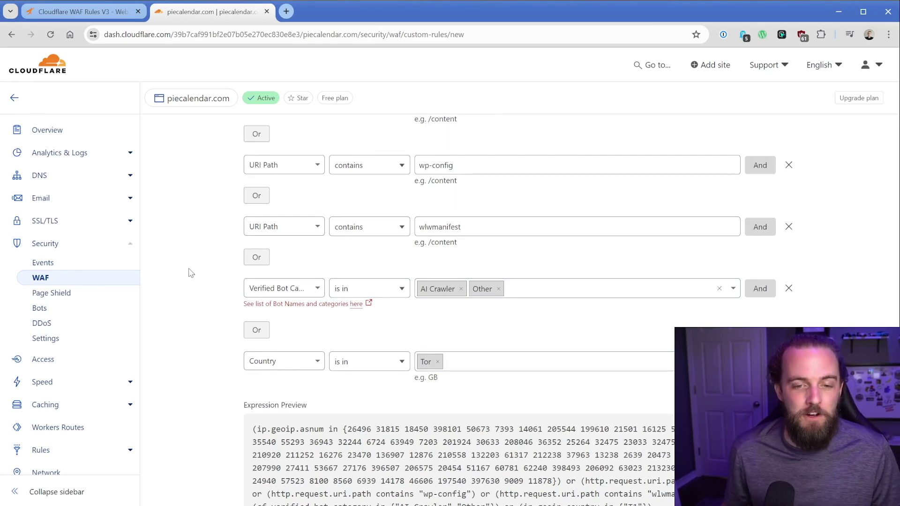
pyautogui.scroll(-4, 198, 242)
pyautogui.click(299, 305)
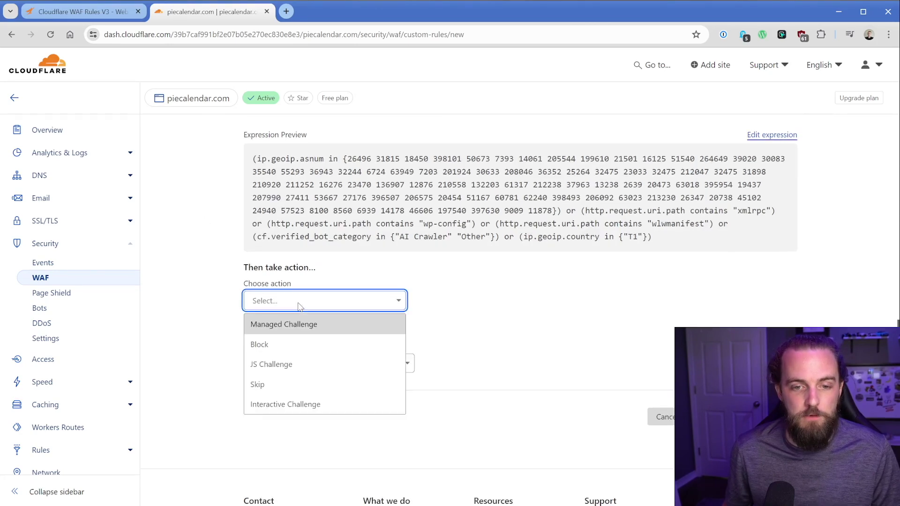
pyautogui.click(267, 347)
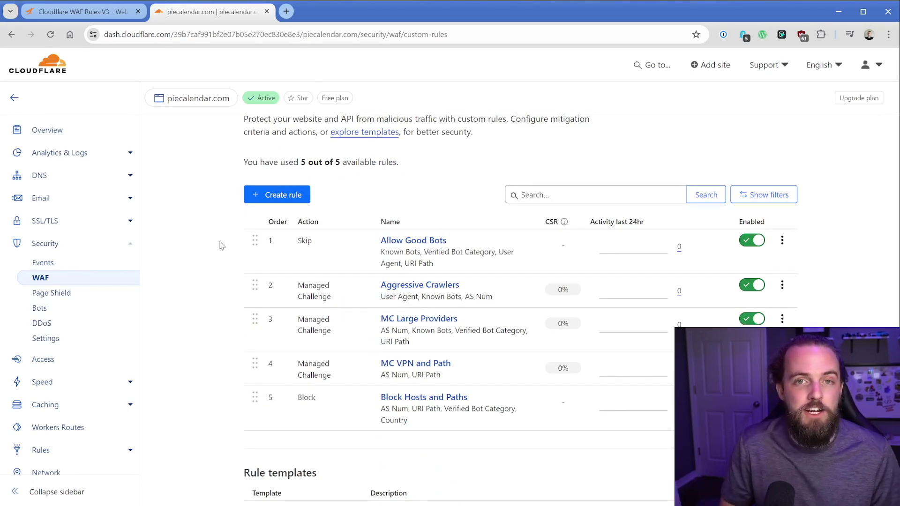
pyautogui.scroll(1, 223, 293)
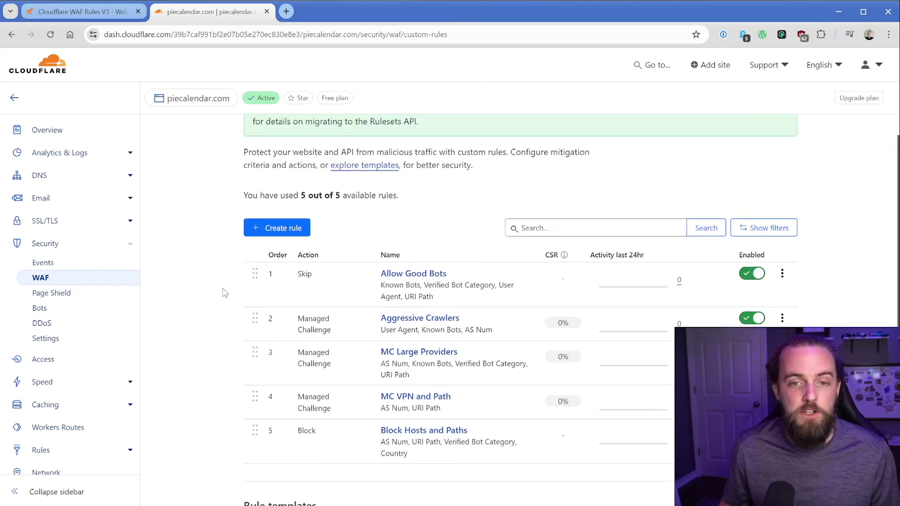
pyautogui.scroll(2, 224, 292)
# - Under WAF Tools, set a new access rule to Allow for all websites in account
pyautogui.click(492, 166)
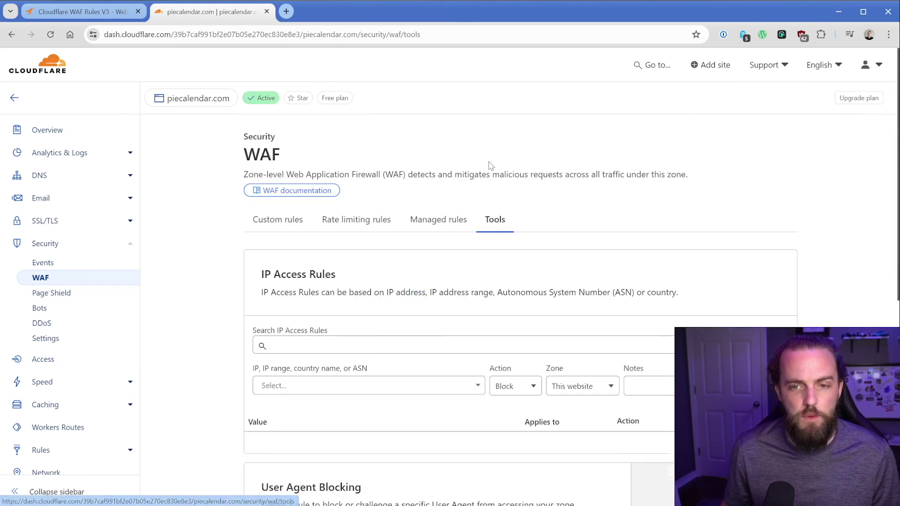
pyautogui.scroll(-2, 225, 287)
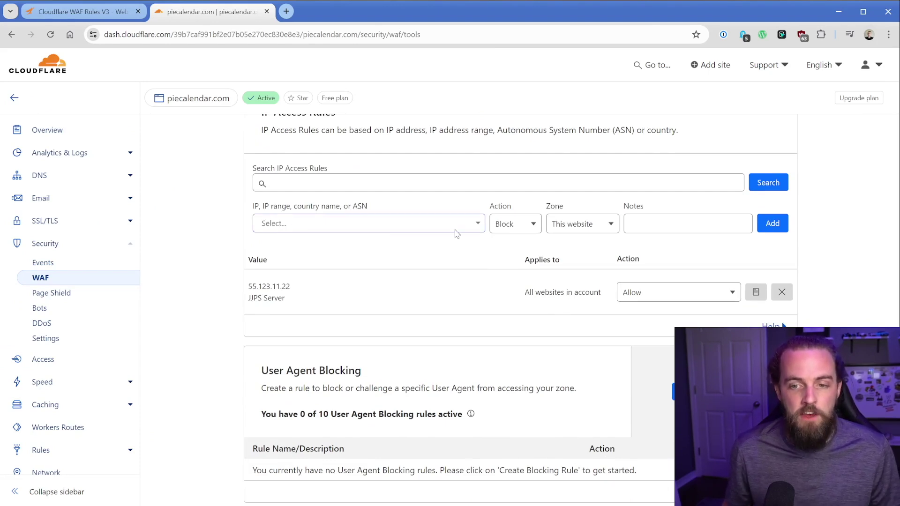
pyautogui.click(520, 225)
pyautogui.click(518, 267)
pyautogui.click(578, 224)
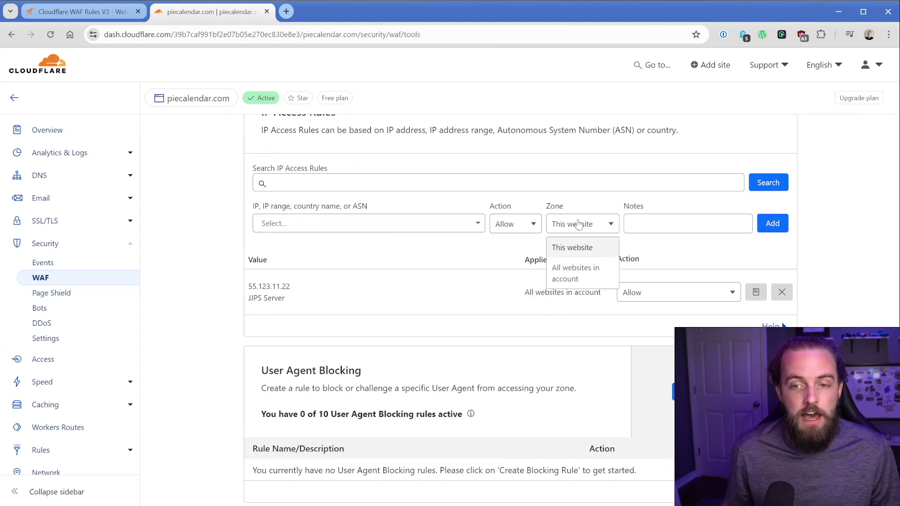
pyautogui.click(590, 279)
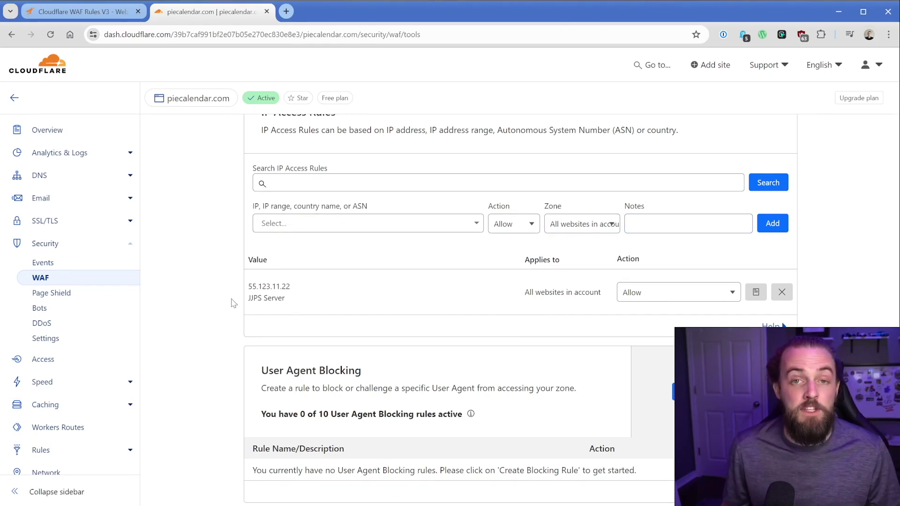
# - Check the existing JJPS Server allow entry for IP 55.123.11.22
pyautogui.moveTo(249, 300); pyautogui.dragTo(295, 303)
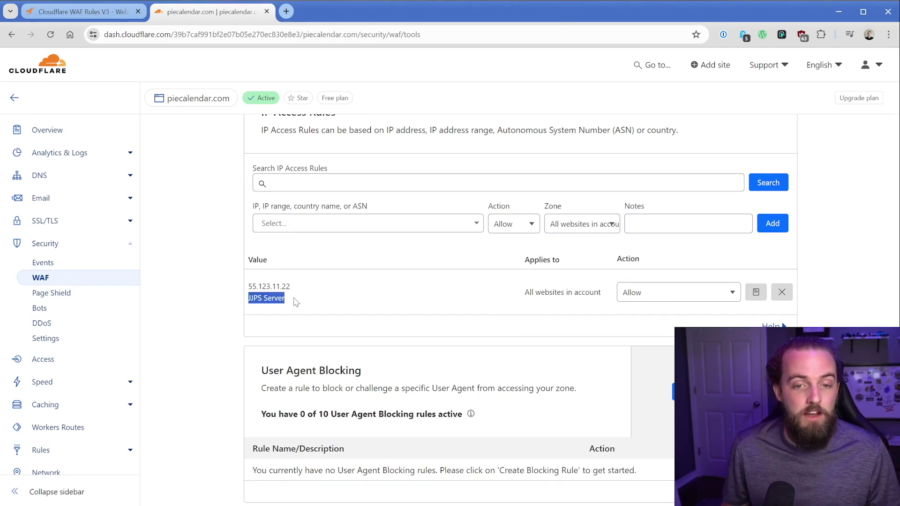
pyautogui.click(295, 303)
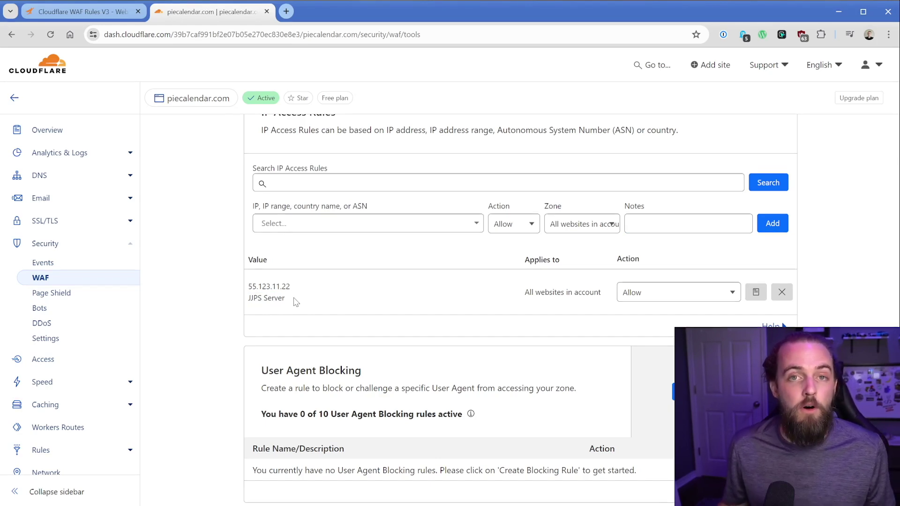
pyautogui.moveTo(295, 288); pyautogui.dragTo(248, 287)
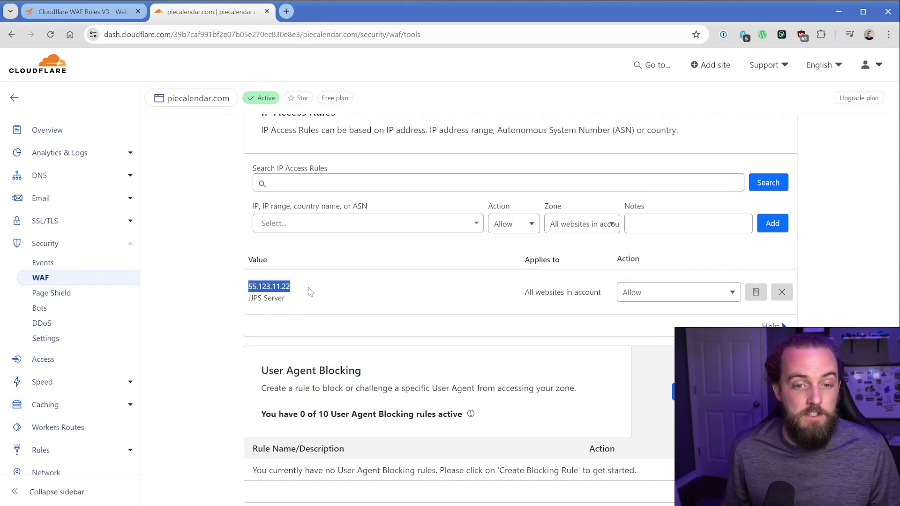
pyautogui.click(310, 292)
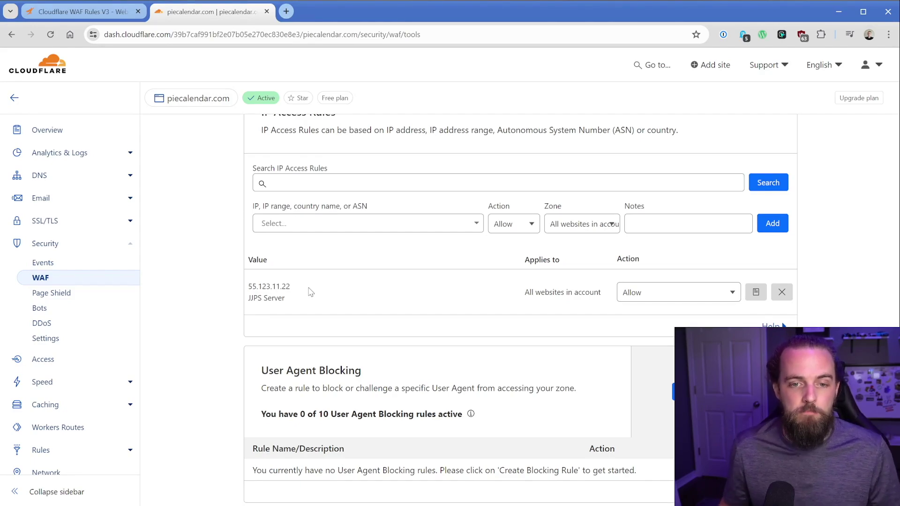
# - Return to the Web Agency Hero WAF rules article
pyautogui.hotkey('ctrl', 'shift', 'Tab')
pyautogui.scroll(-3, 168, 264)
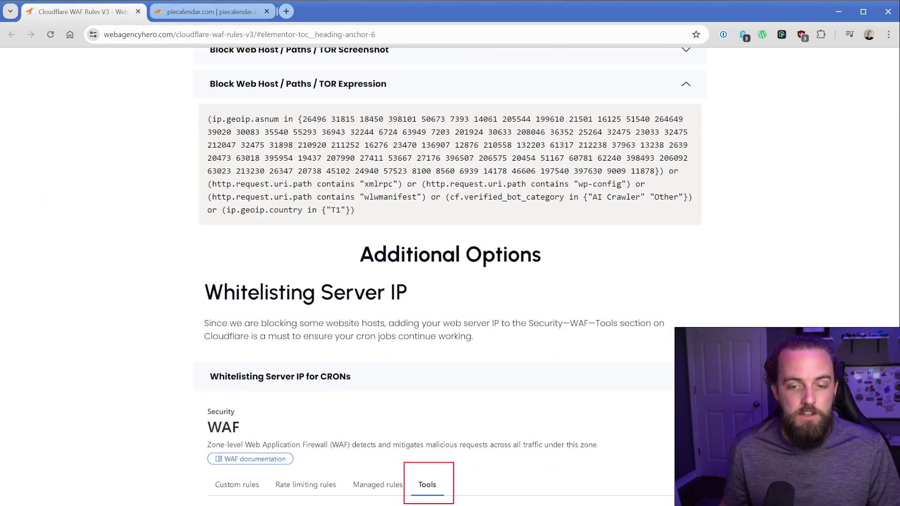
pyautogui.scroll(-2, 176, 281)
pyautogui.scroll(-2, 179, 274)
pyautogui.scroll(-4, 181, 266)
pyautogui.scroll(-1, 180, 266)
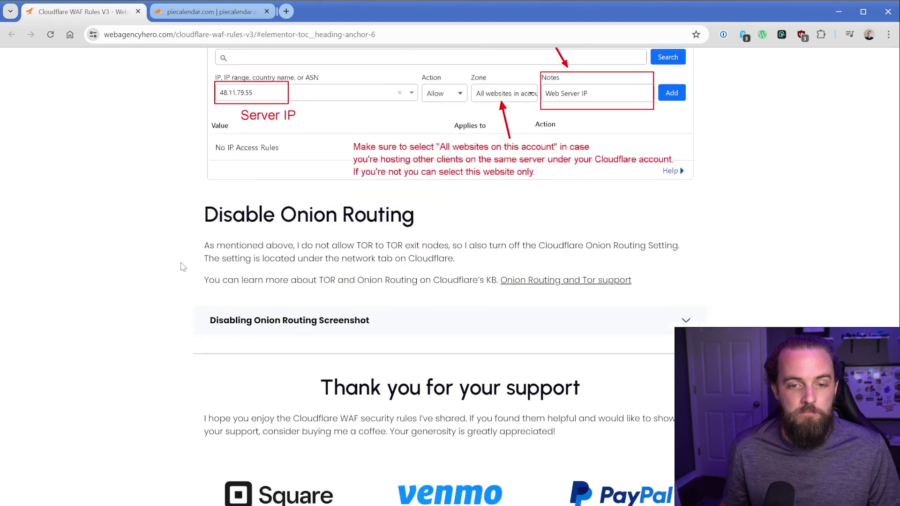
pyautogui.scroll(-1, 181, 265)
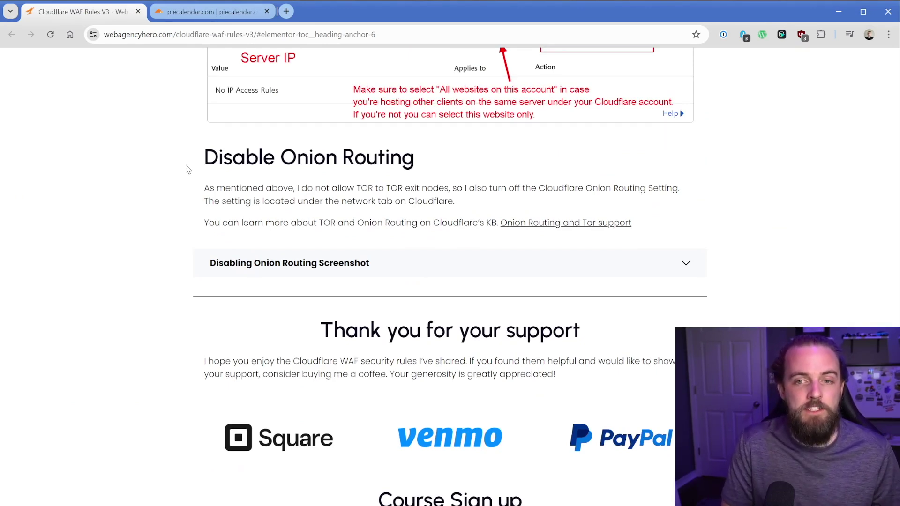
pyautogui.scroll(-3, 179, 186)
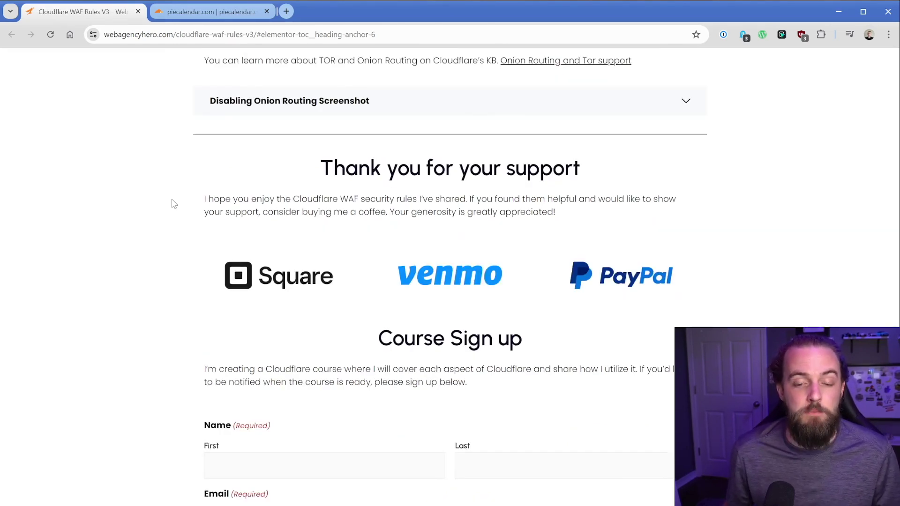
pyautogui.scroll(-2, 174, 204)
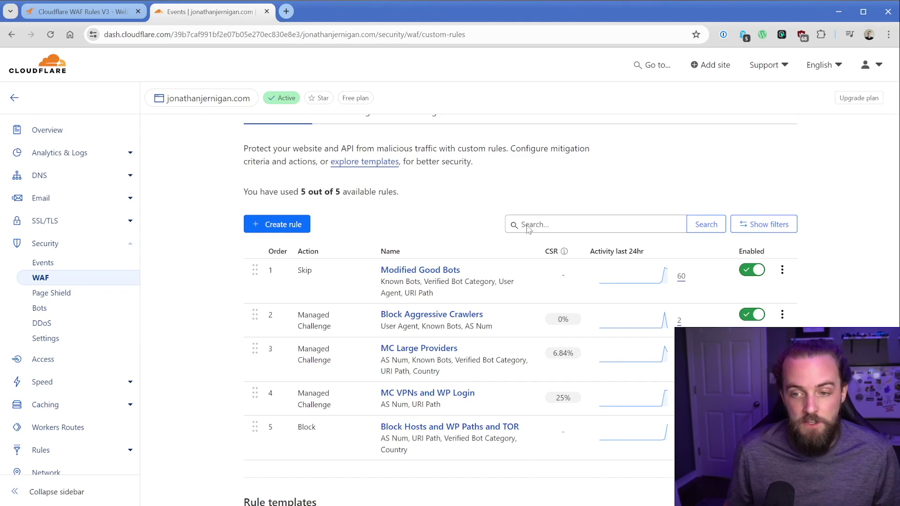
pyautogui.moveTo(680, 277)
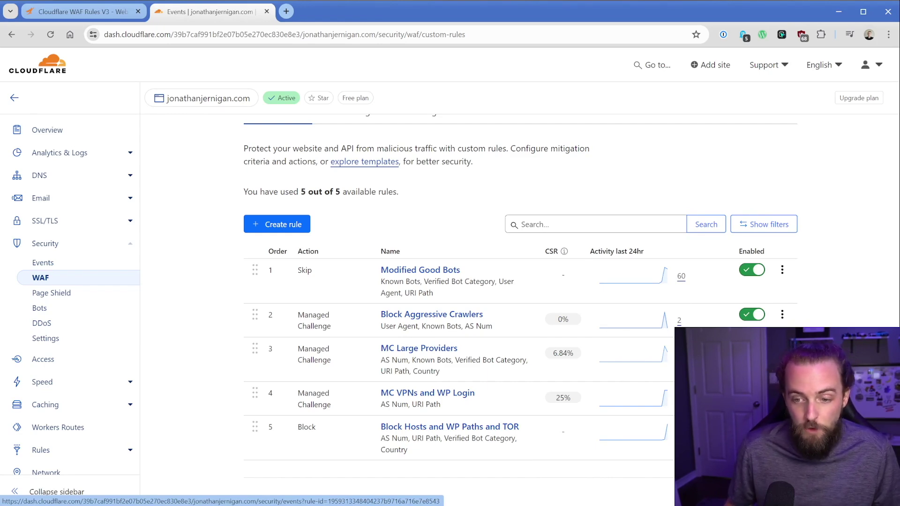
# - Open rule 5's blocked events and inspect the 12:36:47 PM /xmlrpc.php block
pyautogui.click(679, 352)
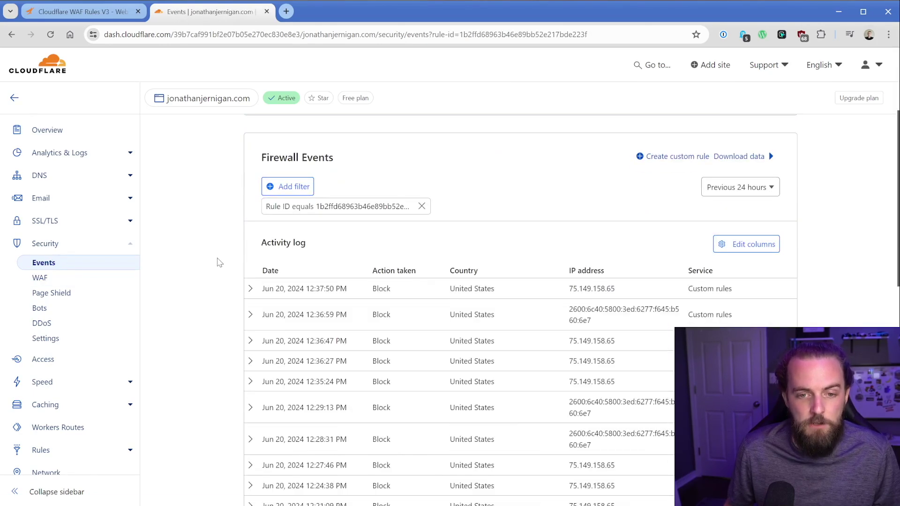
pyautogui.scroll(-2, 218, 261)
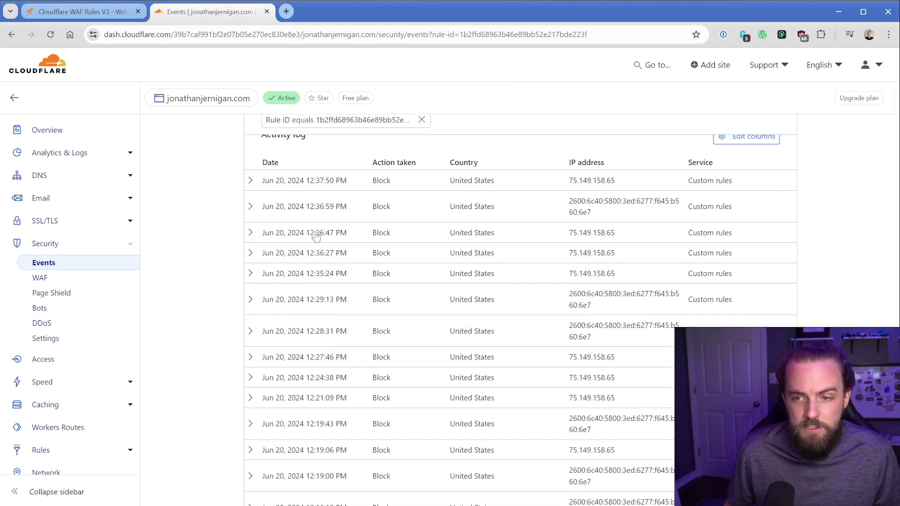
pyautogui.click(250, 232)
pyautogui.scroll(-1, 221, 256)
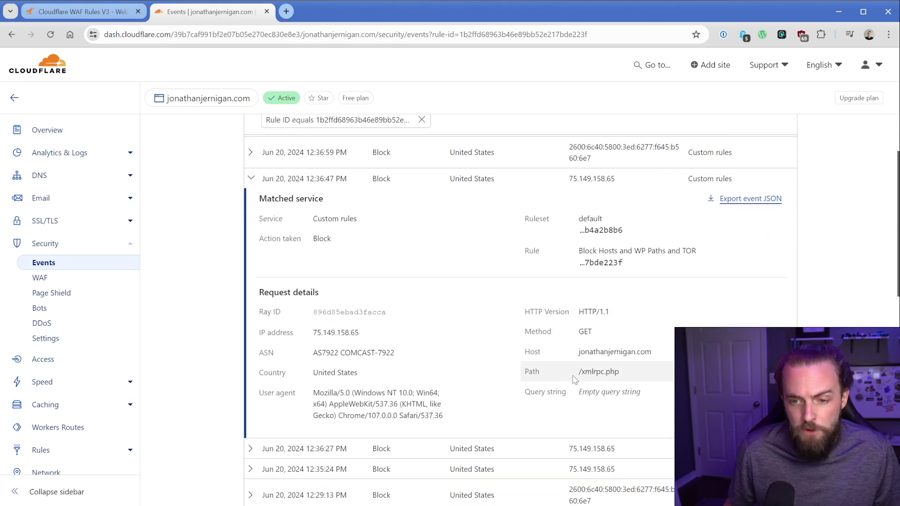
pyautogui.moveTo(578, 372); pyautogui.dragTo(620, 372)
pyautogui.click(633, 377)
pyautogui.moveTo(335, 373)
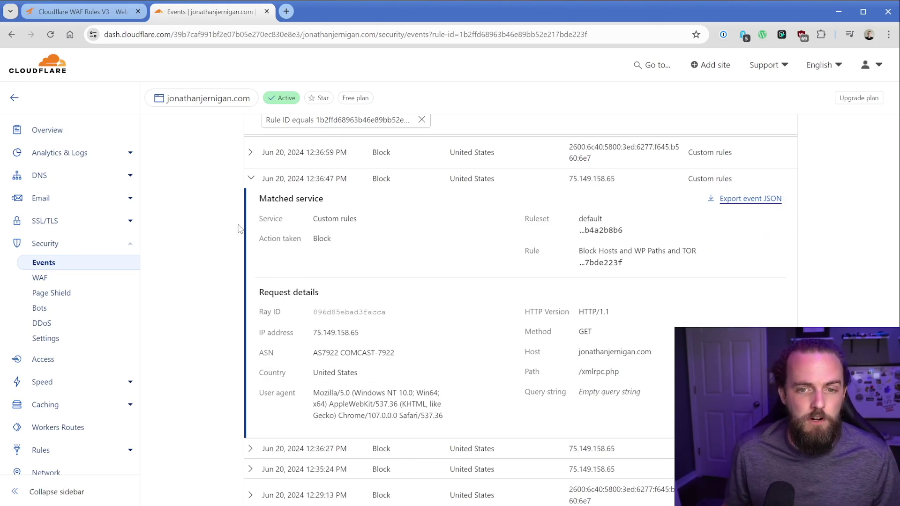
pyautogui.click(251, 178)
pyautogui.scroll(2, 205, 272)
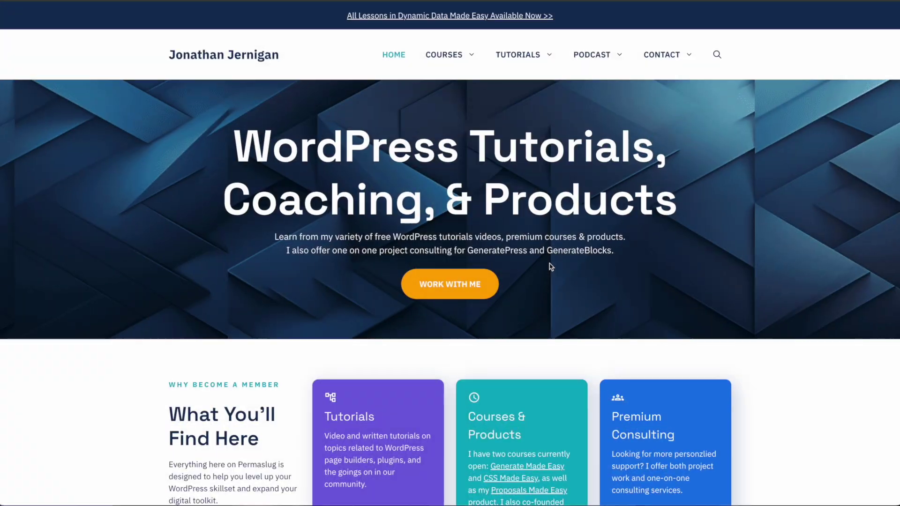
pyautogui.scroll(-15, 550, 266)
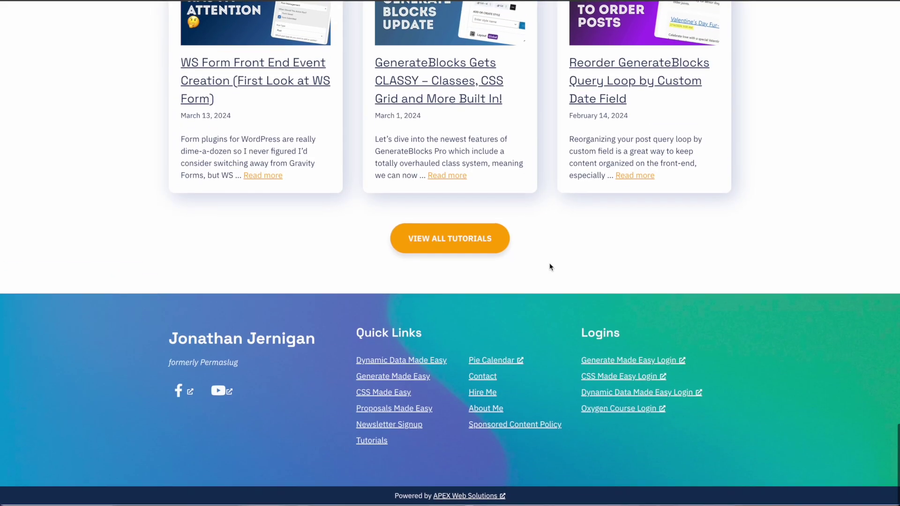
# - Open Newsletter Signup from the footer's Quick Links
pyautogui.click(396, 426)
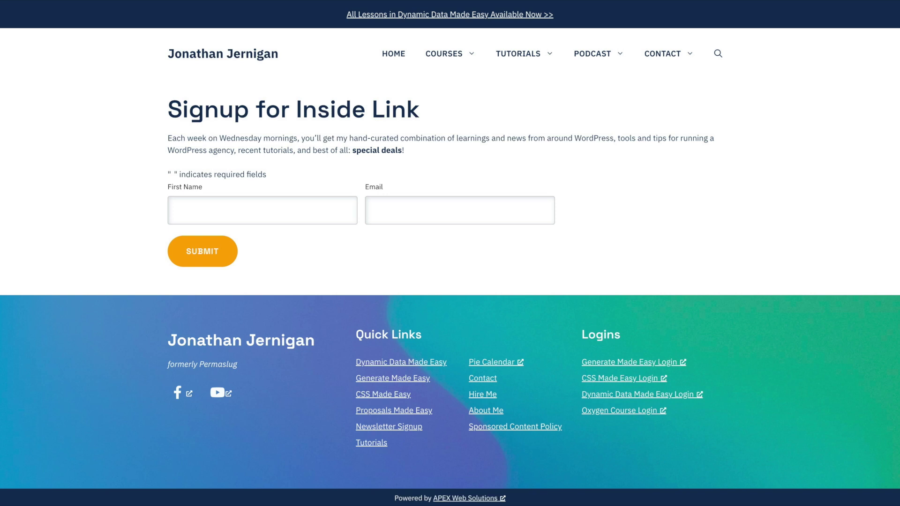